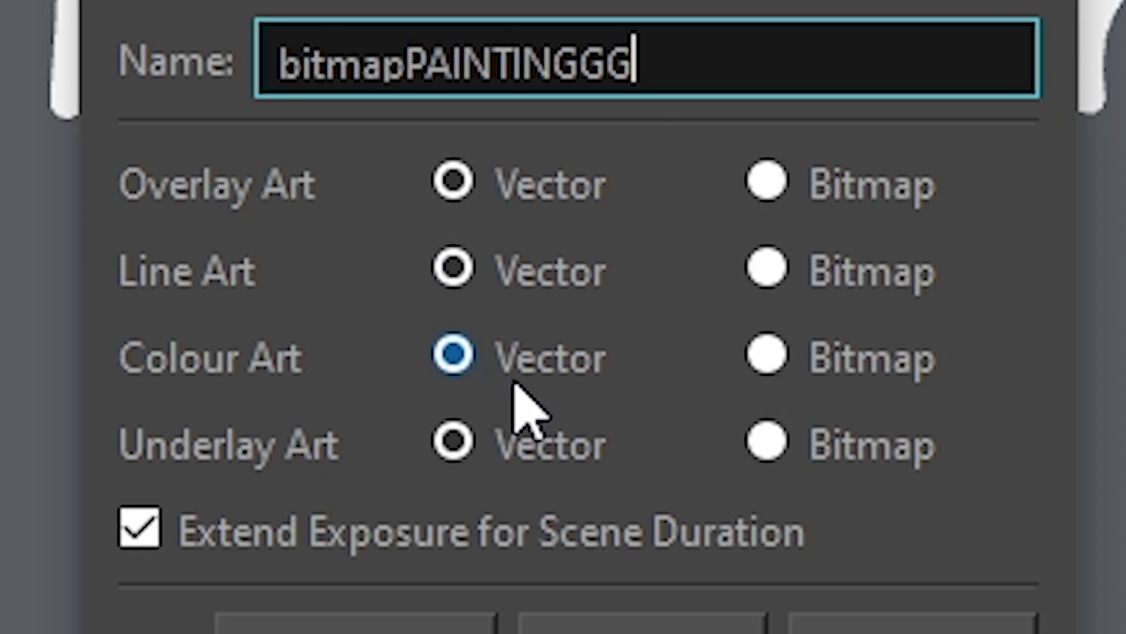
- Add a drawing layer named bitmapPAINTINGGG with its Colour Art set to Bitmap
{"action": "left_click", "coordinate": [768, 354]}
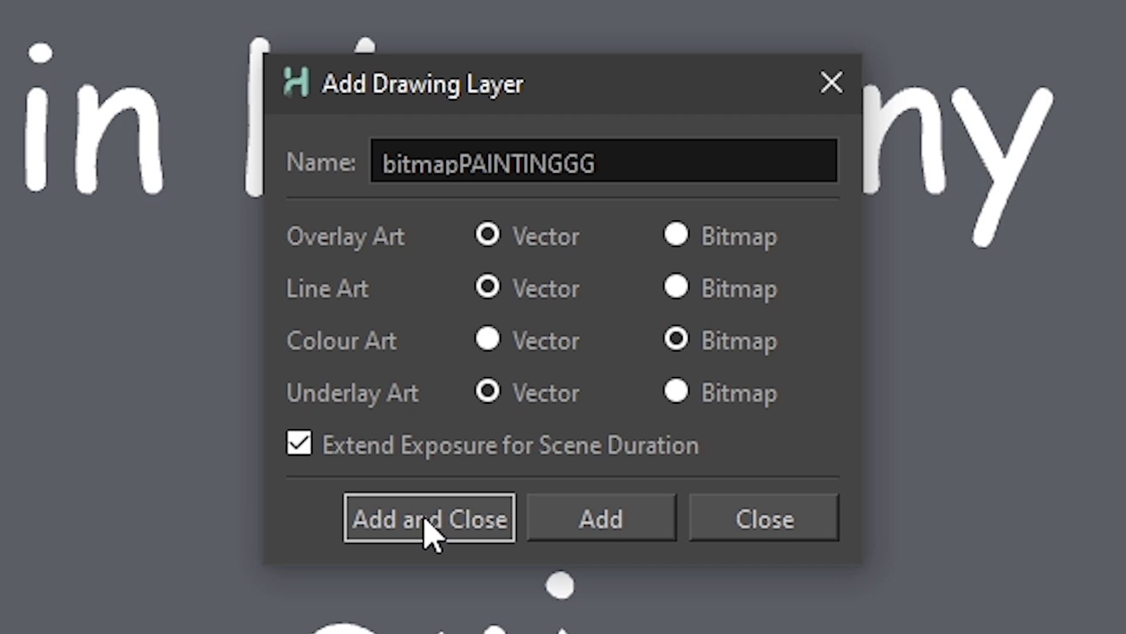
{"action": "left_click", "coordinate": [430, 523]}
{"action": "left_click", "coordinate": [120, 461]}
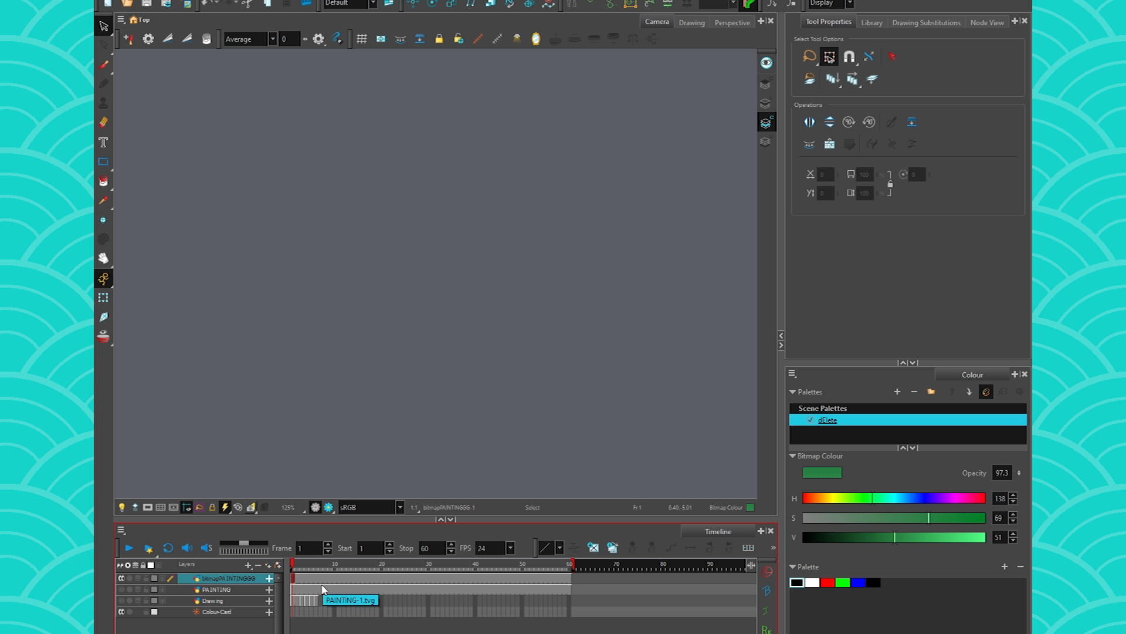
- Choose the Brush tool and adjust the bitmap colour to green with hue 125, saturation 60 and value 52
{"action": "left_click", "coordinate": [103, 65]}
{"action": "left_click_drag", "start_coordinate": [890, 533], "coordinate": [884, 533]}
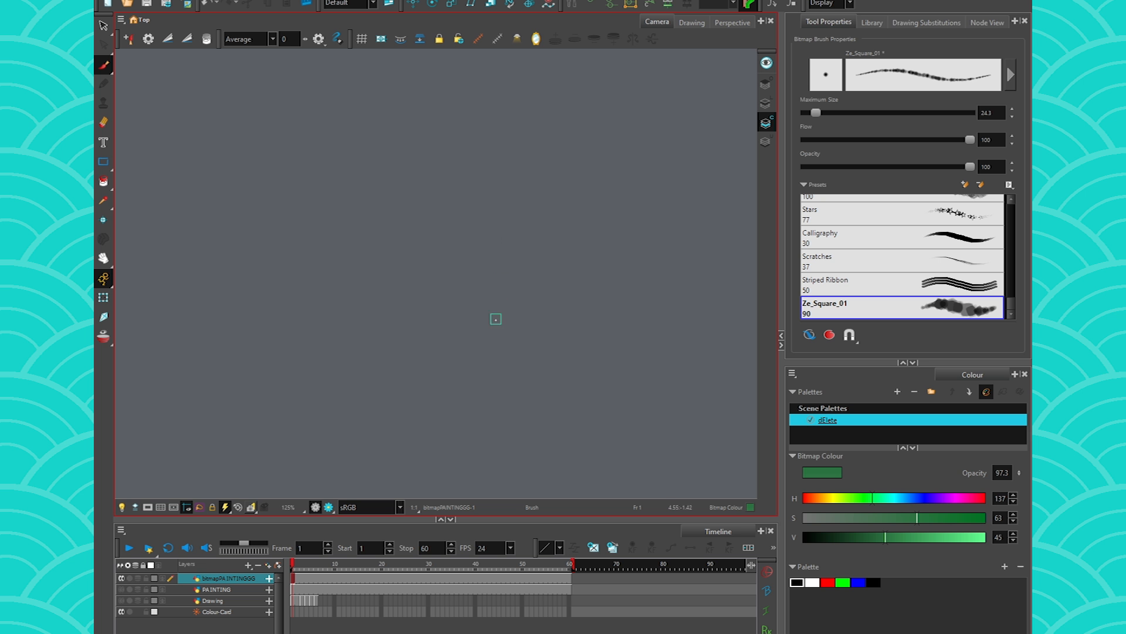
{"action": "left_click_drag", "start_coordinate": [495, 317], "coordinate": [489, 314]}
{"action": "key", "text": "ctrl+z"}
{"action": "left_click", "coordinate": [874, 517]}
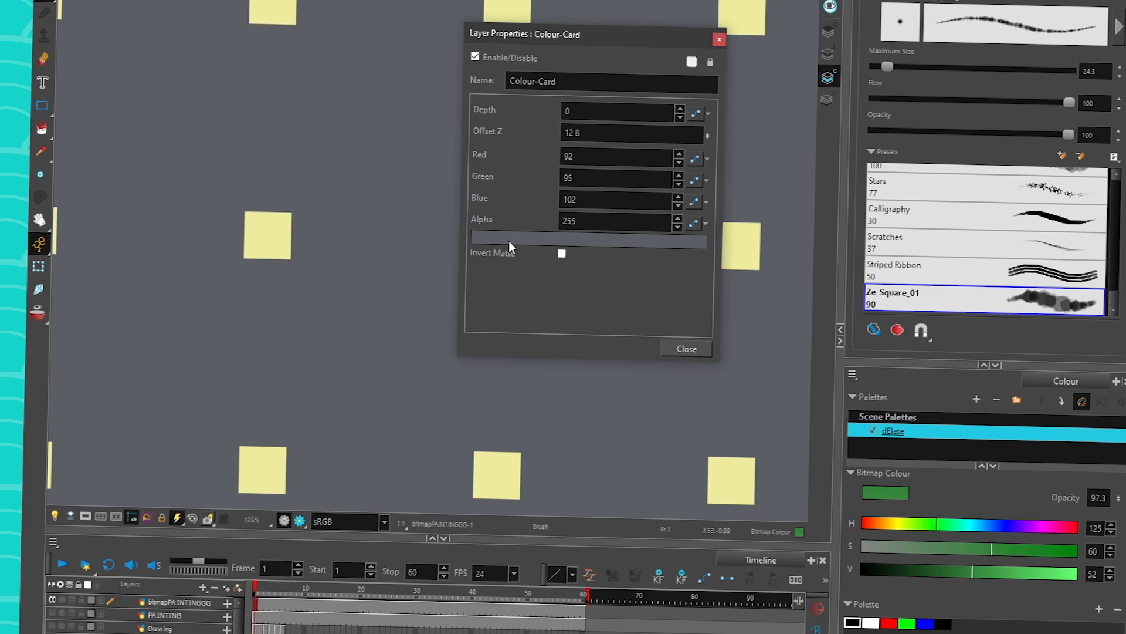
- Recolour the Colour-Card background to a neutral grey with RGB 136, 136, 136
{"action": "left_click", "coordinate": [551, 268]}
{"action": "left_click", "coordinate": [437, 297]}
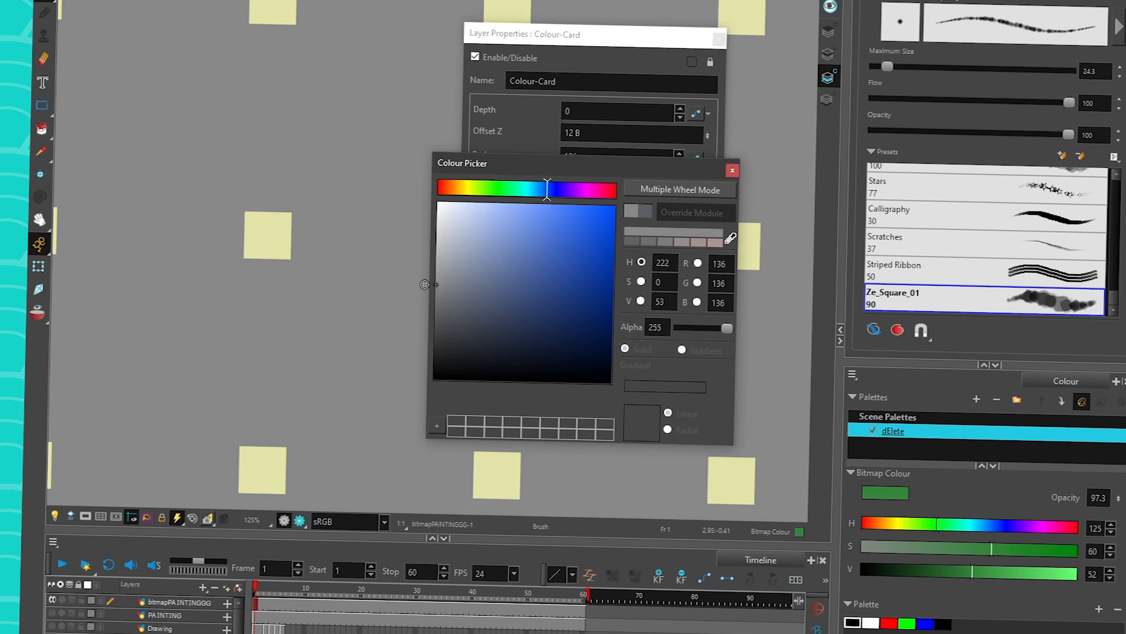
{"action": "left_click", "coordinate": [732, 170]}
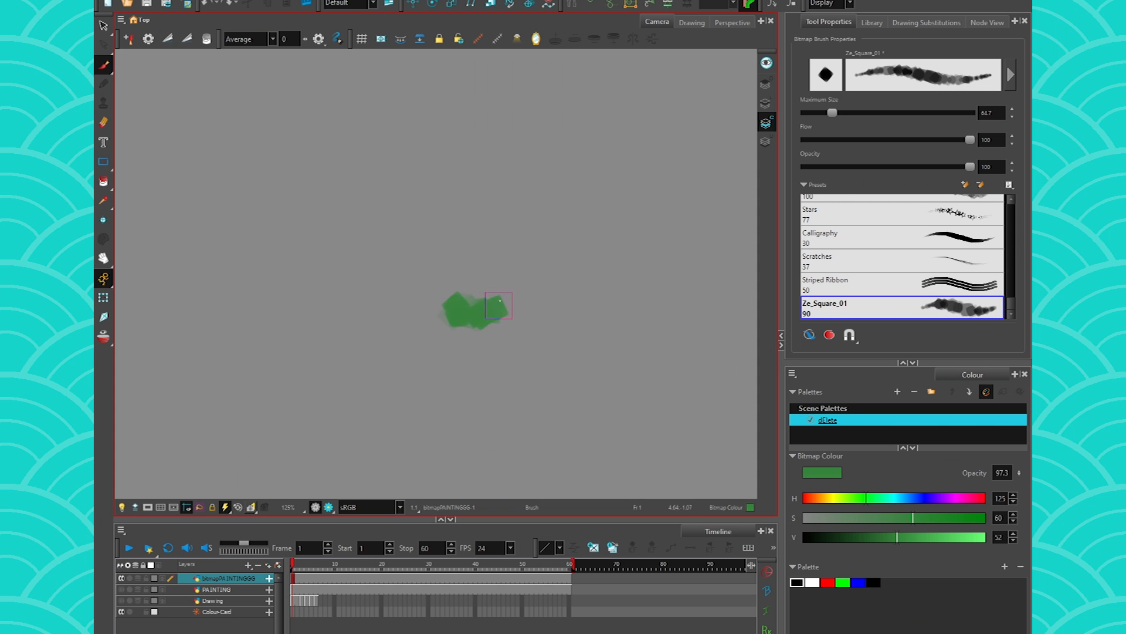
- Paint a solid green bush shape in the middle of the canvas with the Ze_Square_01 brush at maximum size 64.7
{"action": "mouse_move", "coordinate": [481, 302]}
{"action": "left_mouse_down"}
{"action": "mouse_move", "coordinate": [466, 208]}
{"action": "mouse_move", "coordinate": [448, 214]}
{"action": "mouse_move", "coordinate": [456, 250]}
{"action": "mouse_move", "coordinate": [421, 246]}
{"action": "mouse_move", "coordinate": [405, 274]}
{"action": "mouse_move", "coordinate": [419, 306]}
{"action": "mouse_move", "coordinate": [373, 309]}
{"action": "mouse_move", "coordinate": [440, 302]}
{"action": "mouse_move", "coordinate": [426, 241]}
{"action": "mouse_move", "coordinate": [455, 240]}
{"action": "mouse_move", "coordinate": [377, 319]}
{"action": "left_mouse_up"}
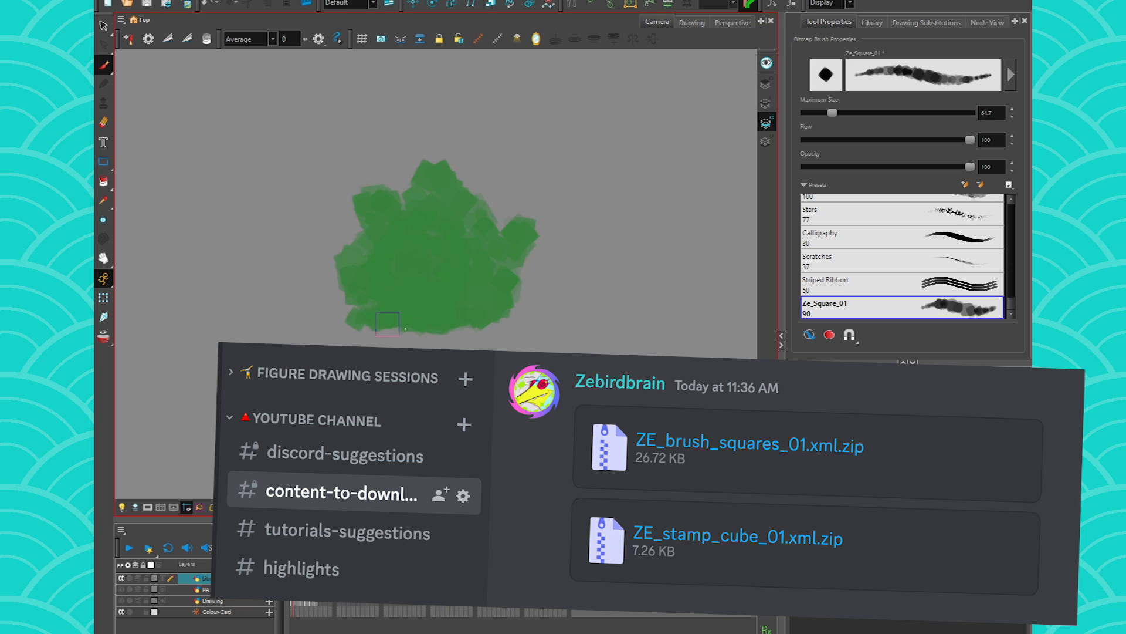
{"action": "key", "text": "ctrl+z"}
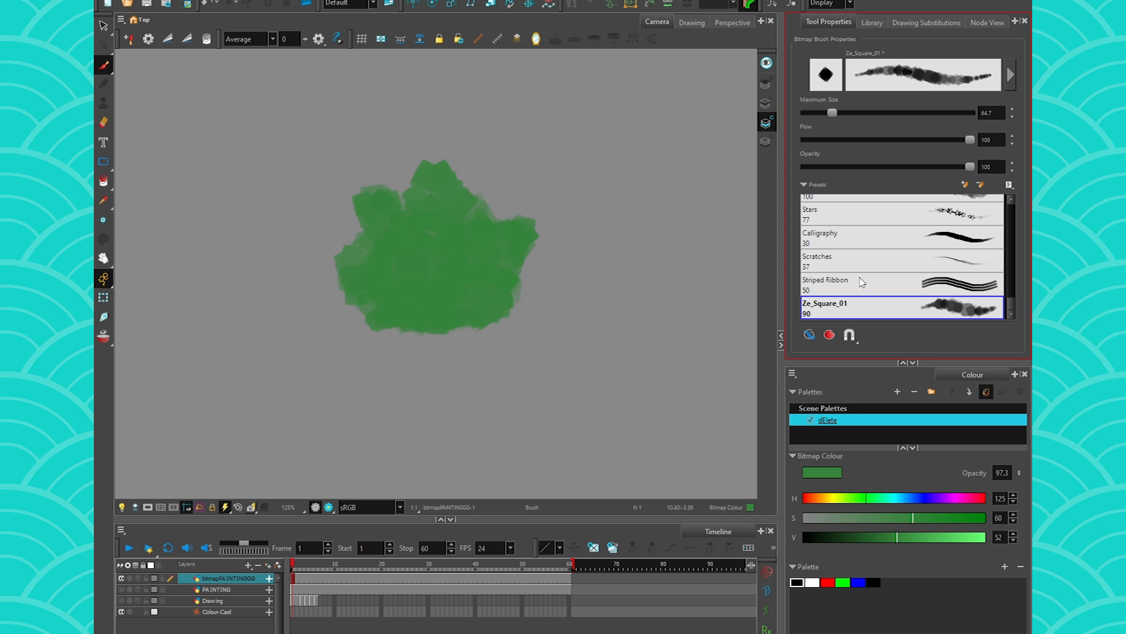
- Set the bitmap brush's minimum opacity to 50.7% and its minimum flow to 61.2%
{"action": "left_click", "coordinate": [1010, 74]}
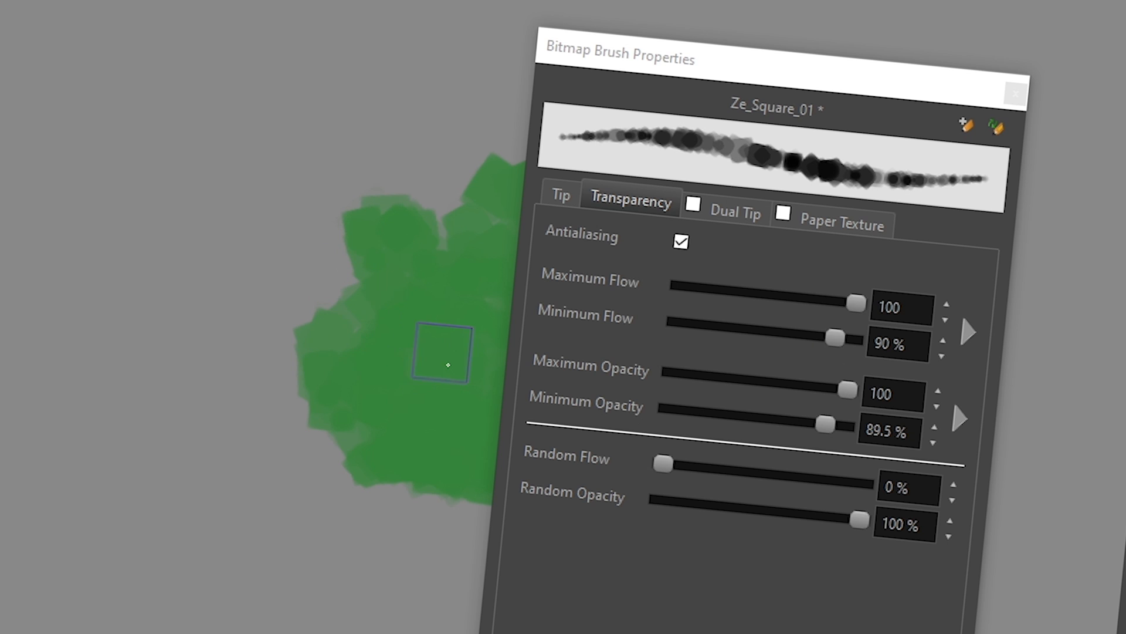
{"action": "left_click_drag", "start_coordinate": [795, 418], "coordinate": [757, 418]}
{"action": "left_click_drag", "start_coordinate": [834, 338], "coordinate": [787, 332]}
- Save the modified brush as a new preset named Ze_Square_02 and close the brush properties
{"action": "left_click", "coordinate": [965, 125]}
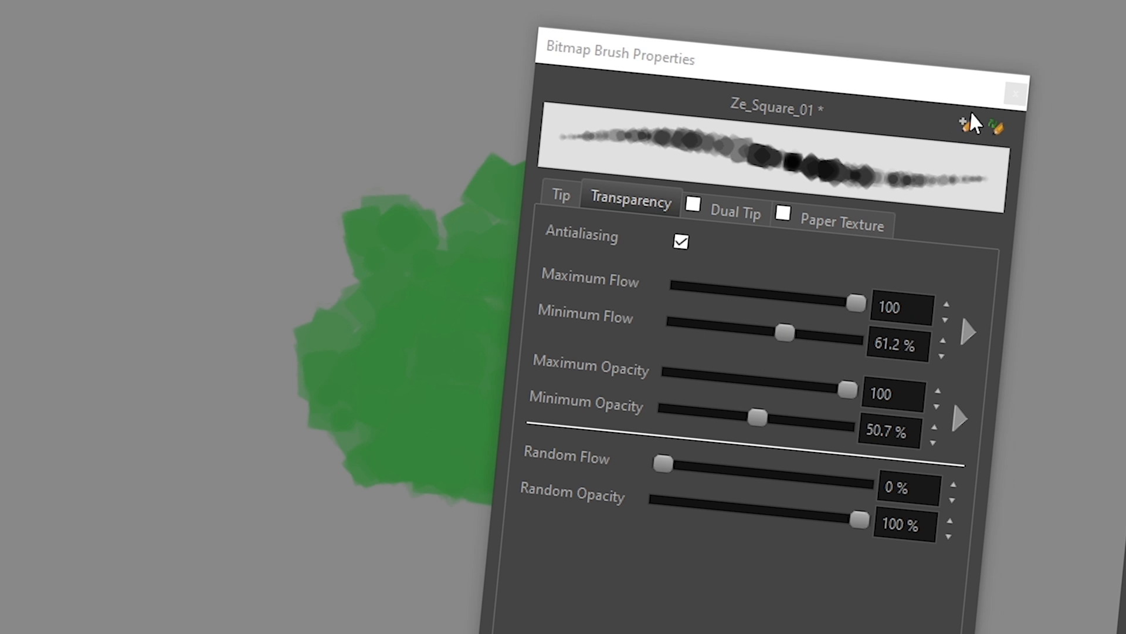
{"action": "type", "text": "Ze_S"}
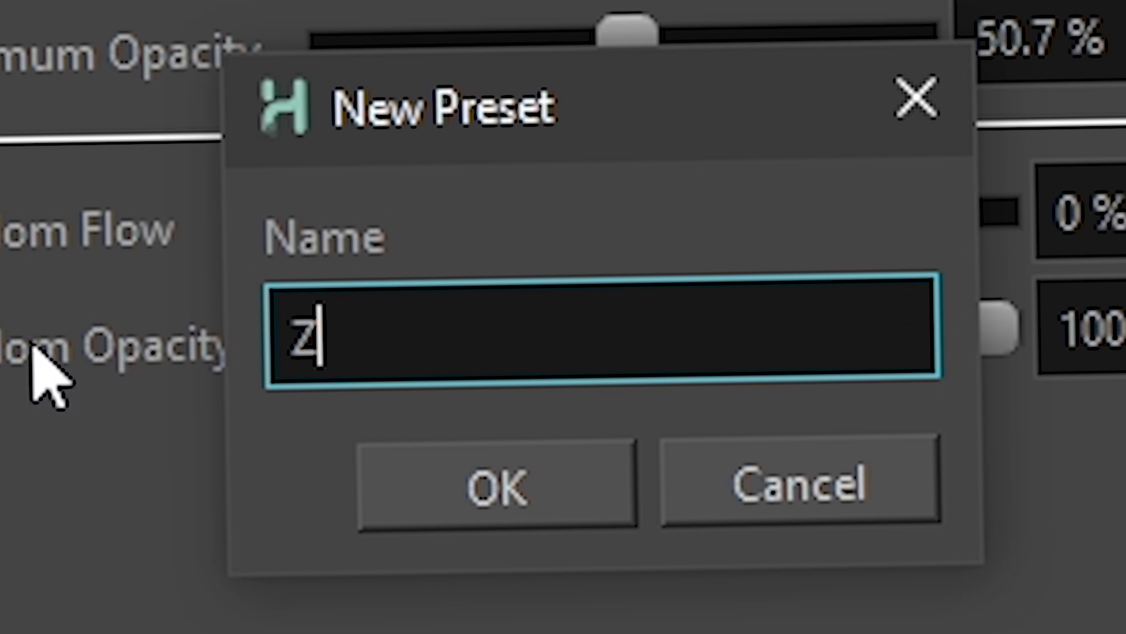
{"action": "key", "text": "BackSpace"}
{"action": "type", "text": "Q"}
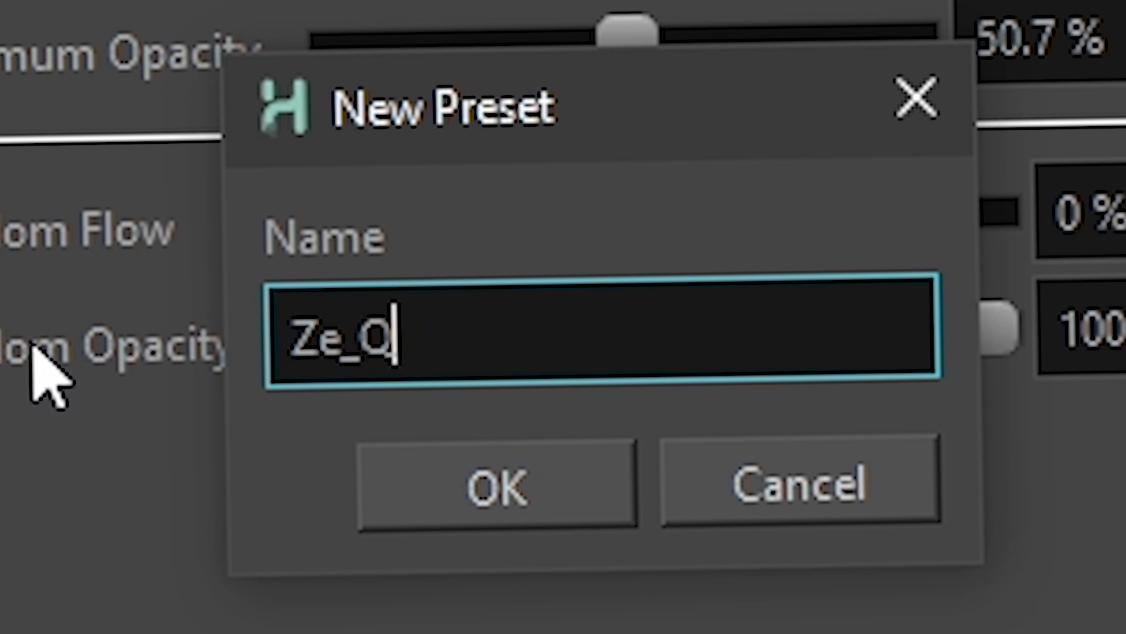
{"action": "key", "text": "BackSpace"}
{"action": "type", "text": "Square_"}
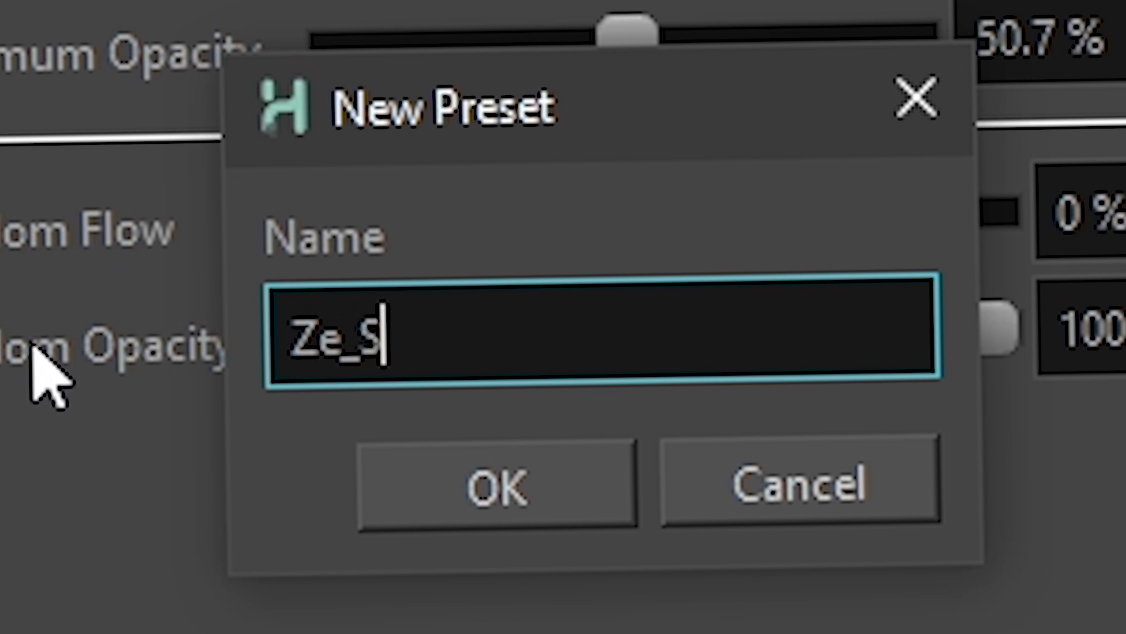
{"action": "type", "text": "0"}
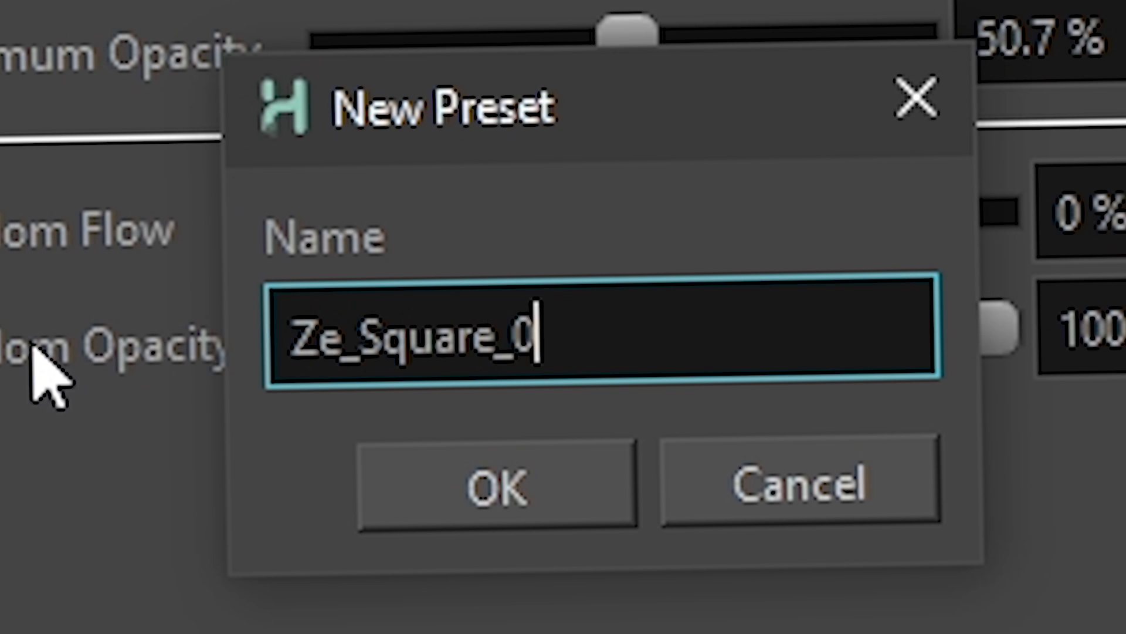
{"action": "type", "text": "2"}
{"action": "left_click", "coordinate": [548, 348]}
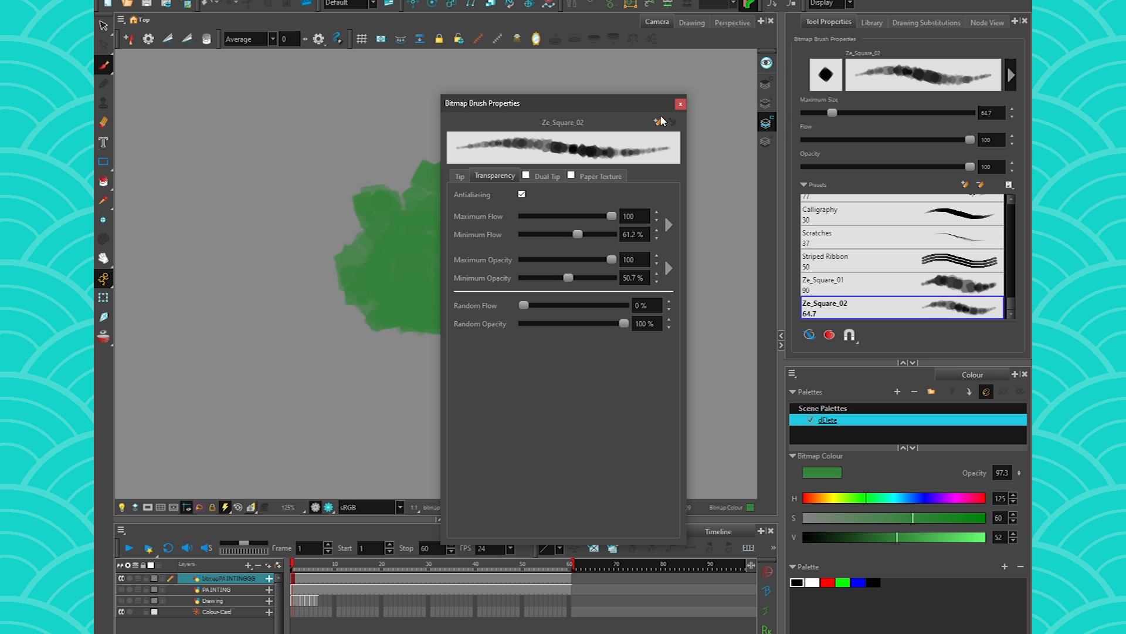
{"action": "left_click", "coordinate": [680, 103]}
- Compare vertical test strokes made with Ze_Square_02 and Ze_Square_01, undo both strokes and keep Ze_Square_01 selected
{"action": "left_click_drag", "start_coordinate": [655, 148], "coordinate": [638, 442]}
{"action": "left_click", "coordinate": [757, 341]}
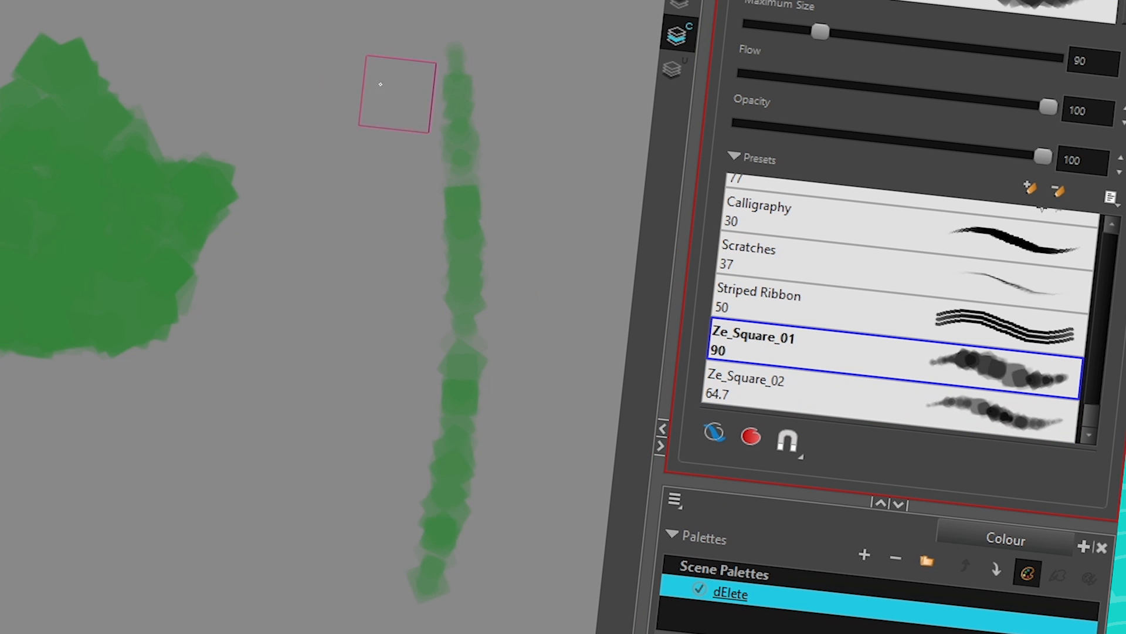
{"action": "left_click_drag", "start_coordinate": [355, 26], "coordinate": [334, 457]}
{"action": "key", "text": "ctrl+z"}
{"action": "key", "text": "ctrl+z"}
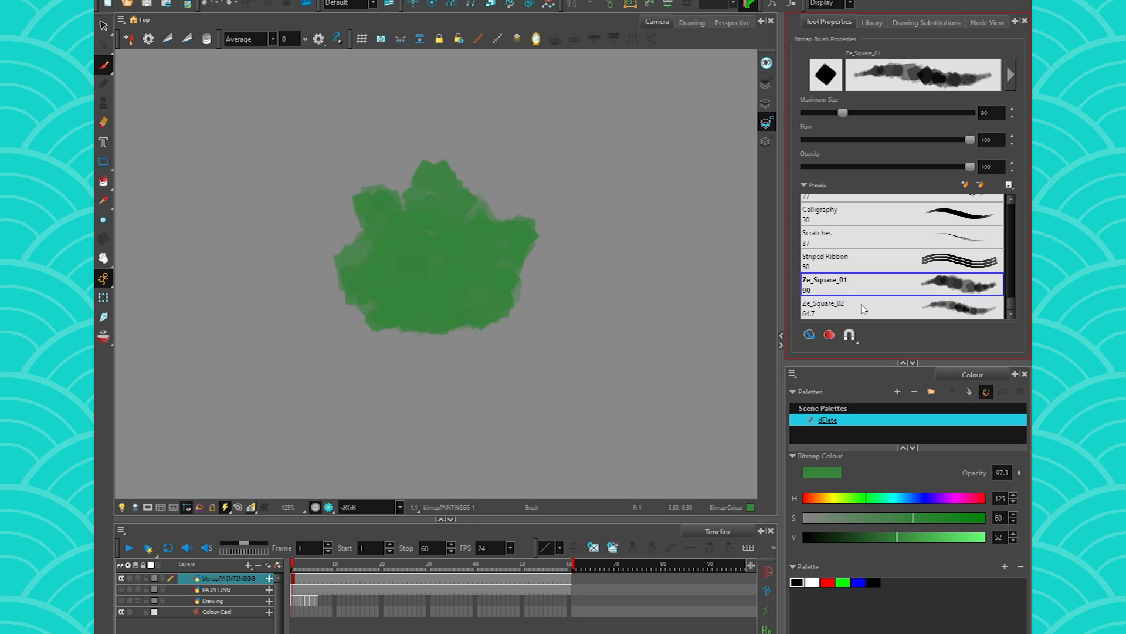
- Sample the bush's green with the Colour Eyedropper and compare the Drawing layer's vector palette with the bitmap layer's
{"action": "left_click", "coordinate": [104, 200]}
{"action": "left_click", "coordinate": [432, 257]}
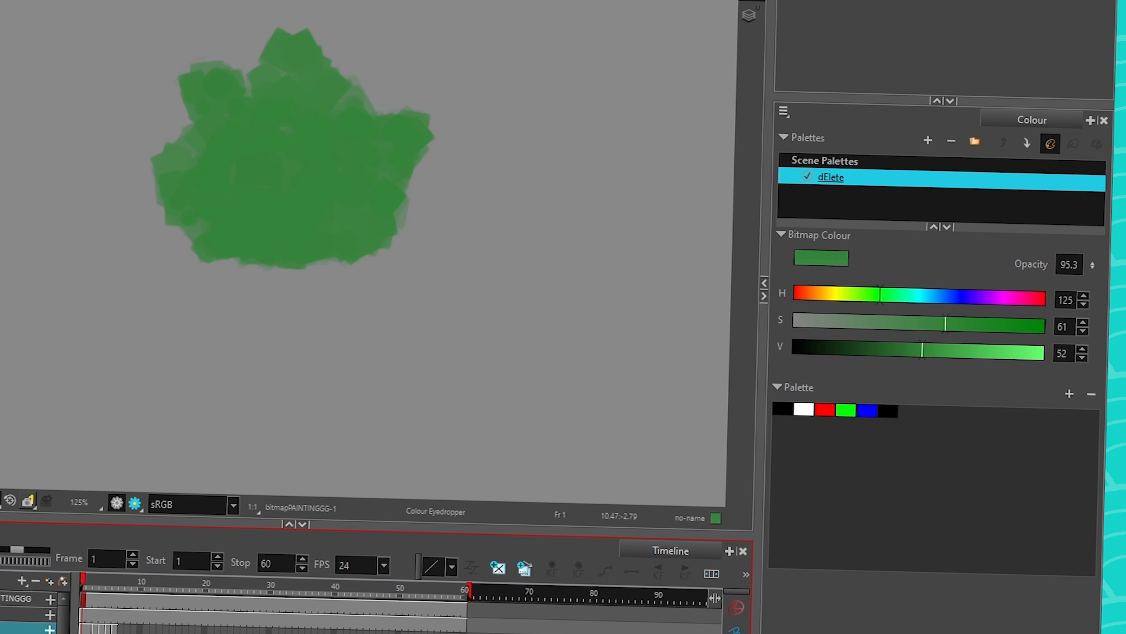
{"action": "left_click", "coordinate": [61, 630]}
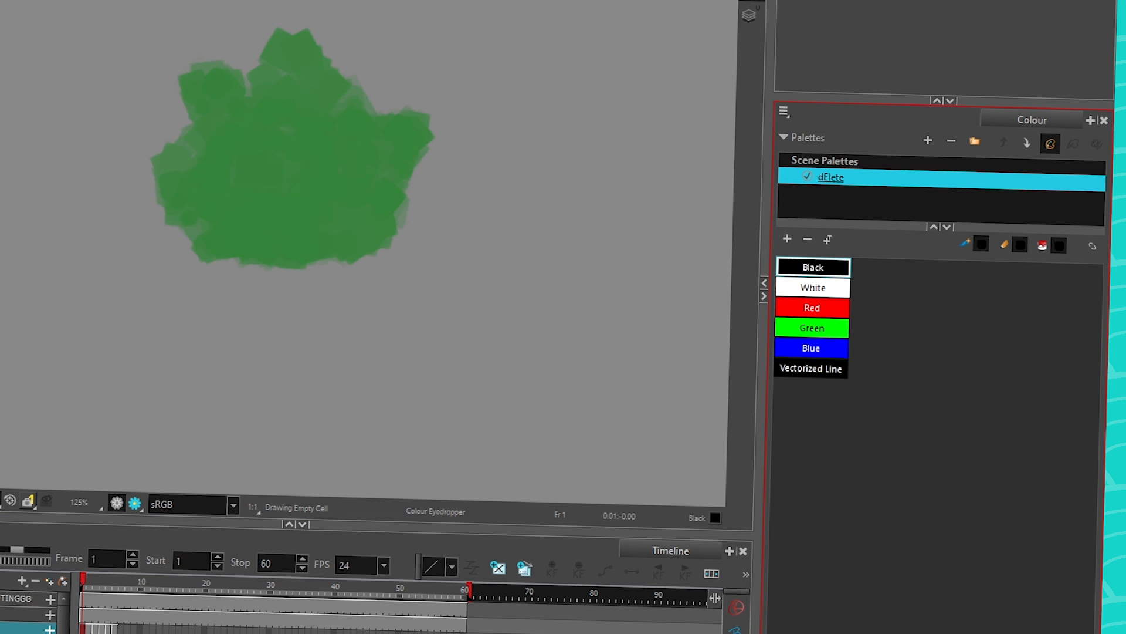
{"action": "left_click", "coordinate": [16, 599]}
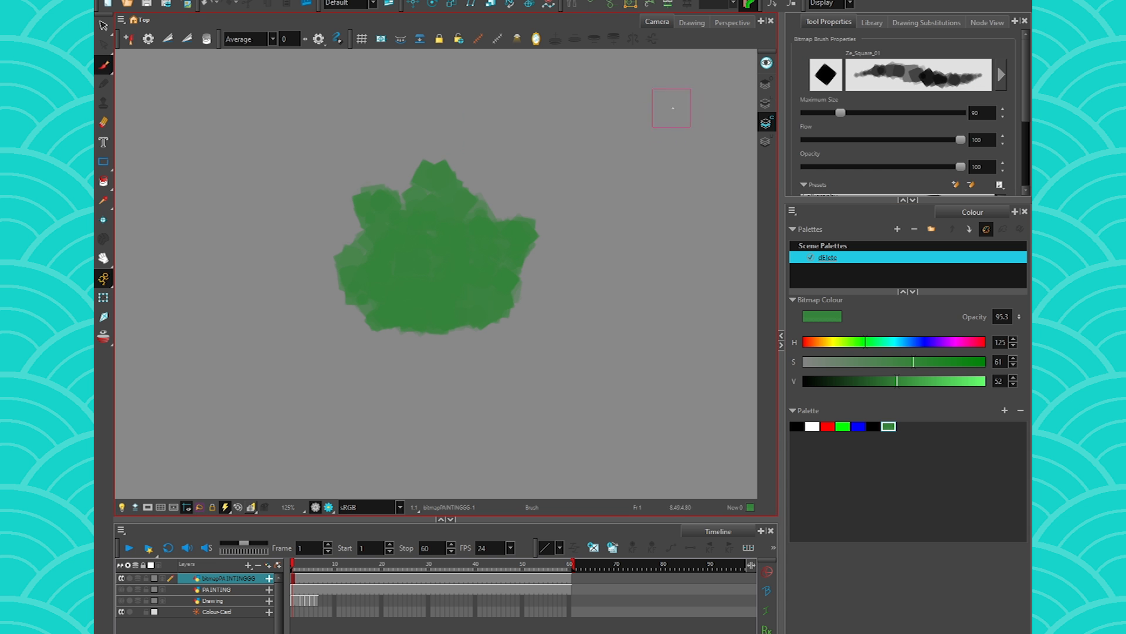
- Paint a base green patch in the canvas's upper right and a lighter patch beside it with value 81
{"action": "mouse_move", "coordinate": [671, 106]}
{"action": "left_mouse_down"}
{"action": "mouse_move", "coordinate": [676, 135]}
{"action": "mouse_move", "coordinate": [662, 120]}
{"action": "mouse_move", "coordinate": [672, 106]}
{"action": "left_mouse_up"}
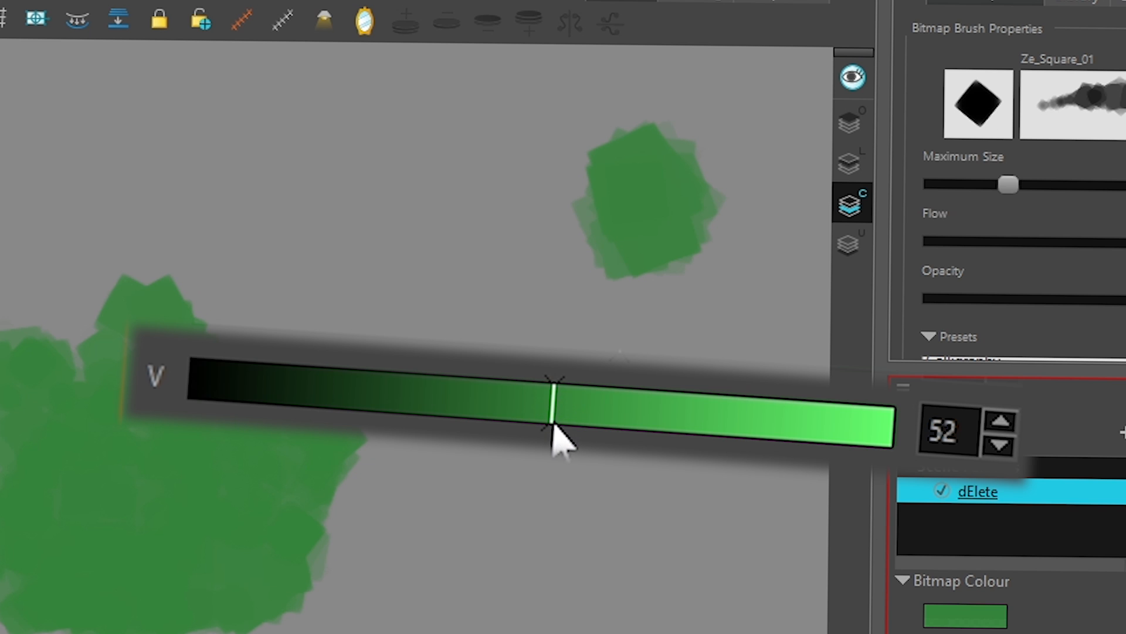
{"action": "left_click_drag", "start_coordinate": [553, 425], "coordinate": [759, 427]}
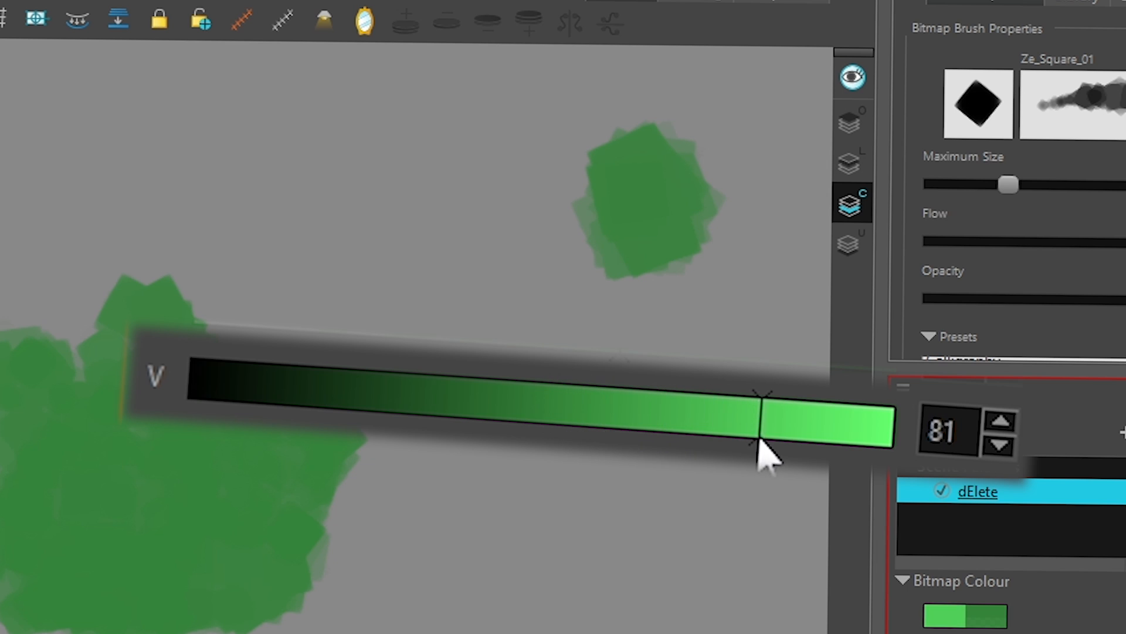
{"action": "mouse_move", "coordinate": [563, 131]}
{"action": "left_mouse_down"}
{"action": "mouse_move", "coordinate": [610, 125]}
{"action": "mouse_move", "coordinate": [561, 124]}
{"action": "left_mouse_up"}
- Lower the bitmap colour's value to 18 and paint a dark green patch on the lower edge of the base patch
{"action": "left_click_drag", "start_coordinate": [758, 429], "coordinate": [317, 405]}
{"action": "left_click", "coordinate": [655, 271]}
{"action": "left_click_drag", "start_coordinate": [676, 277], "coordinate": [649, 254]}
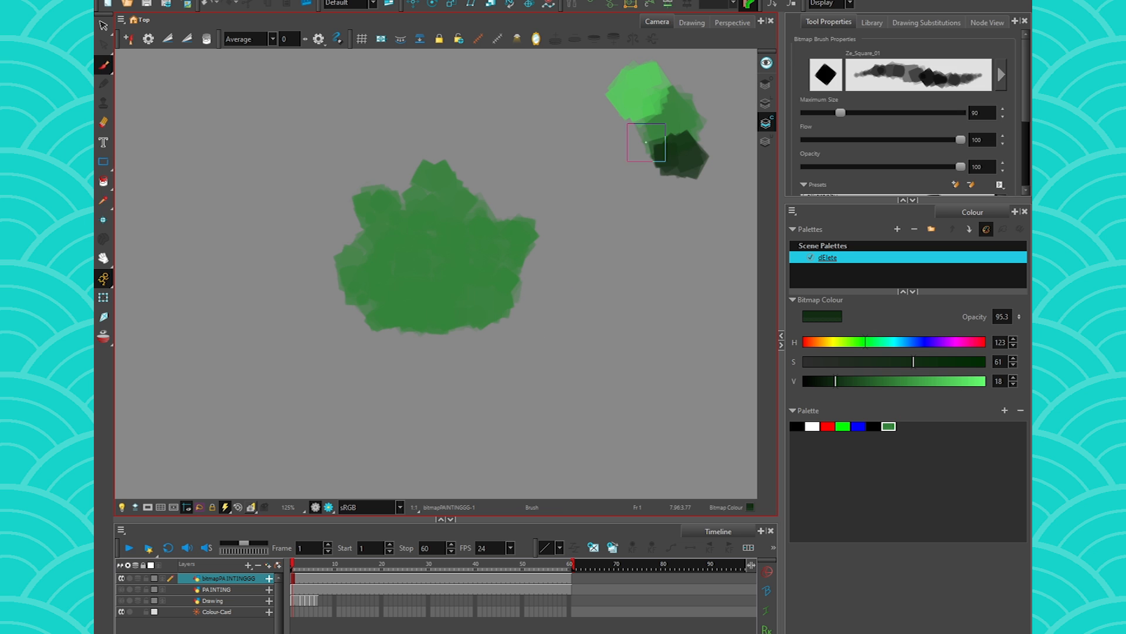
- Sample the base green from the first patch and paint a second round patch below the colour group
{"action": "left_click", "coordinate": [503, 287]}
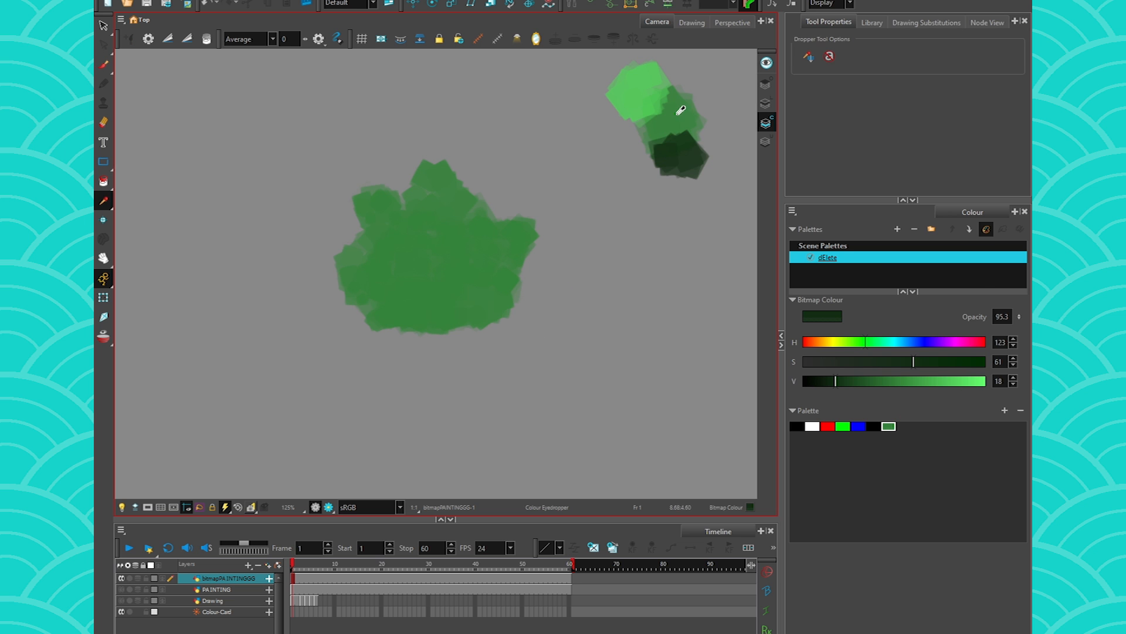
{"action": "left_click", "coordinate": [585, 292]}
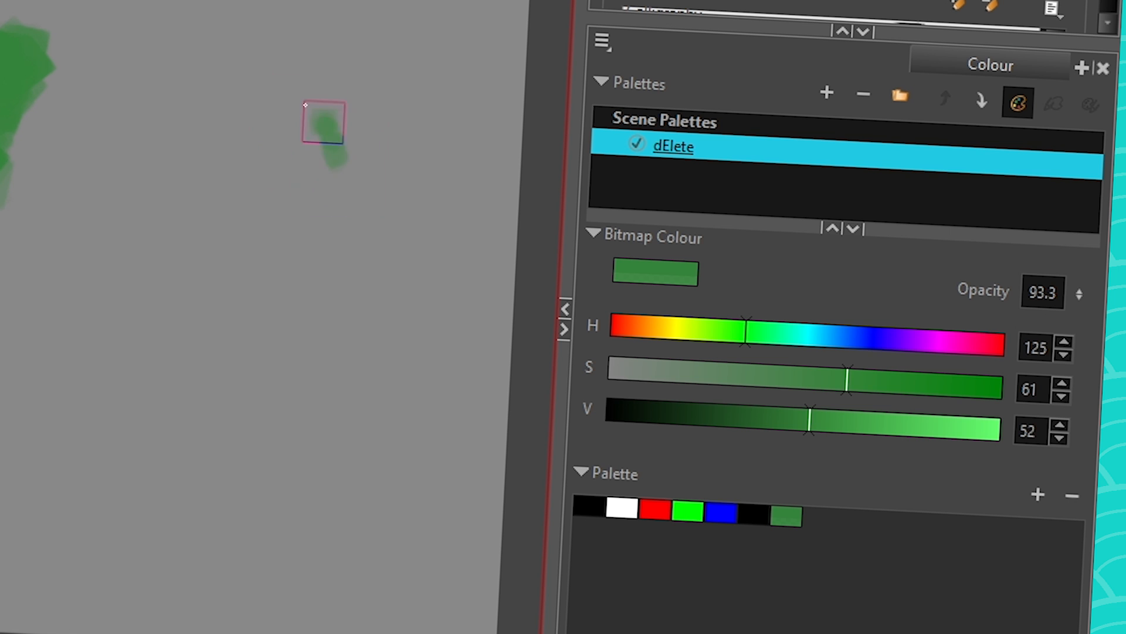
{"action": "mouse_move", "coordinate": [322, 122]}
{"action": "left_mouse_down"}
{"action": "mouse_move", "coordinate": [287, 170]}
{"action": "mouse_move", "coordinate": [316, 122]}
{"action": "mouse_move", "coordinate": [280, 116]}
{"action": "left_mouse_up"}
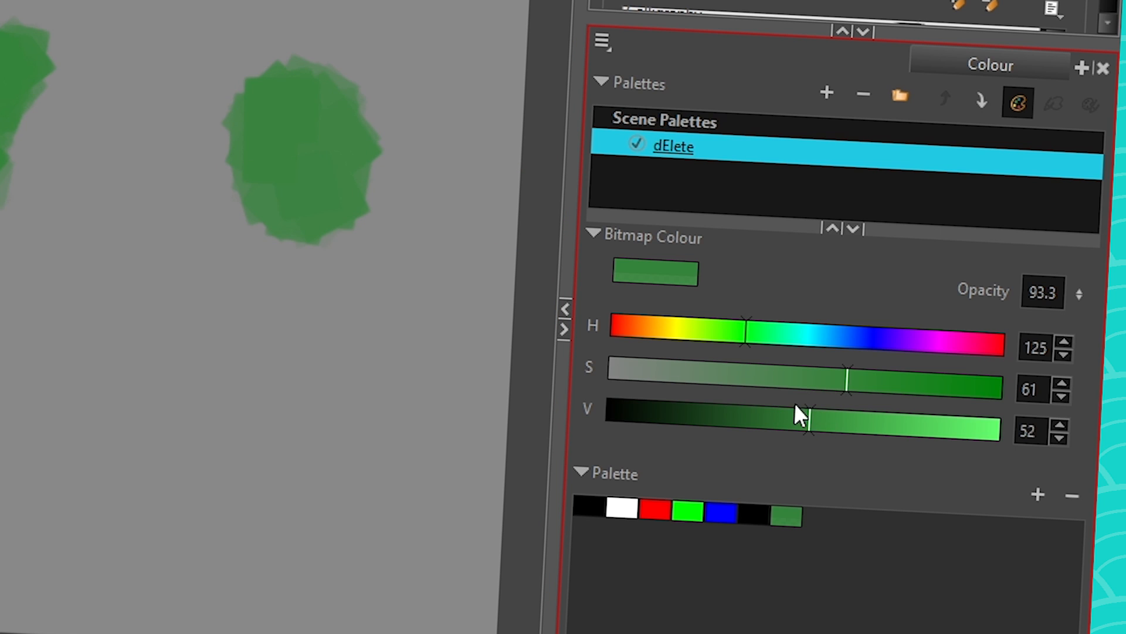
- Shift the hue towards blue-green, darken the value and paint a shadow patch on the second patch's lower edge
{"action": "left_click_drag", "start_coordinate": [747, 333], "coordinate": [768, 340]}
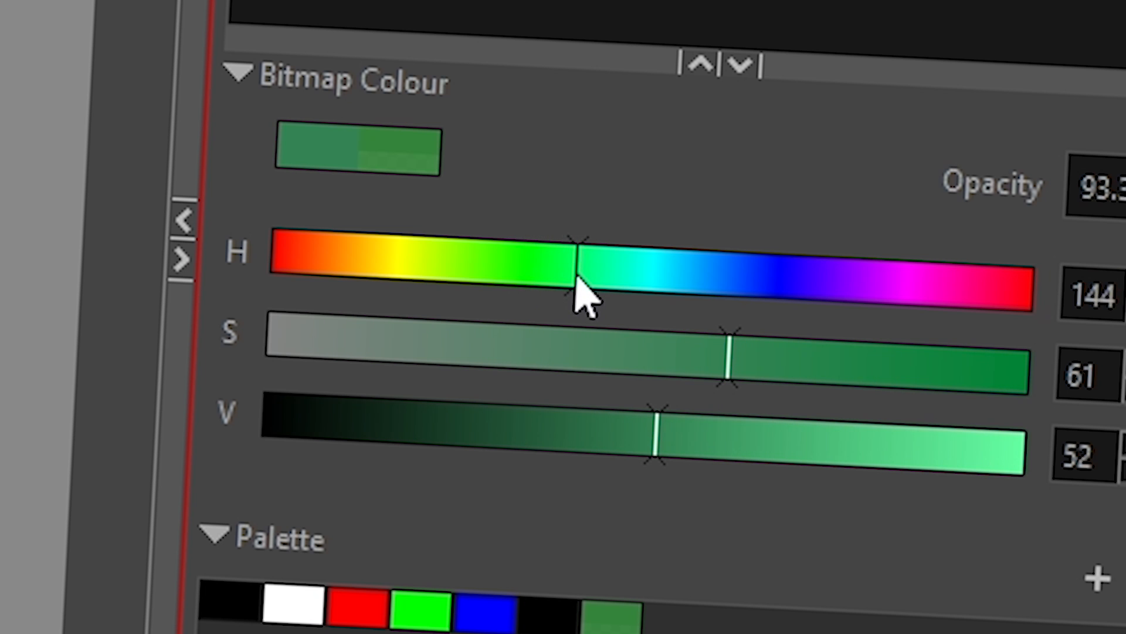
{"action": "left_click_drag", "start_coordinate": [576, 277], "coordinate": [584, 280]}
{"action": "left_click_drag", "start_coordinate": [652, 443], "coordinate": [441, 445]}
{"action": "mouse_move", "coordinate": [317, 231]}
{"action": "left_mouse_down"}
{"action": "mouse_move", "coordinate": [333, 219]}
{"action": "mouse_move", "coordinate": [323, 270]}
{"action": "left_mouse_up"}
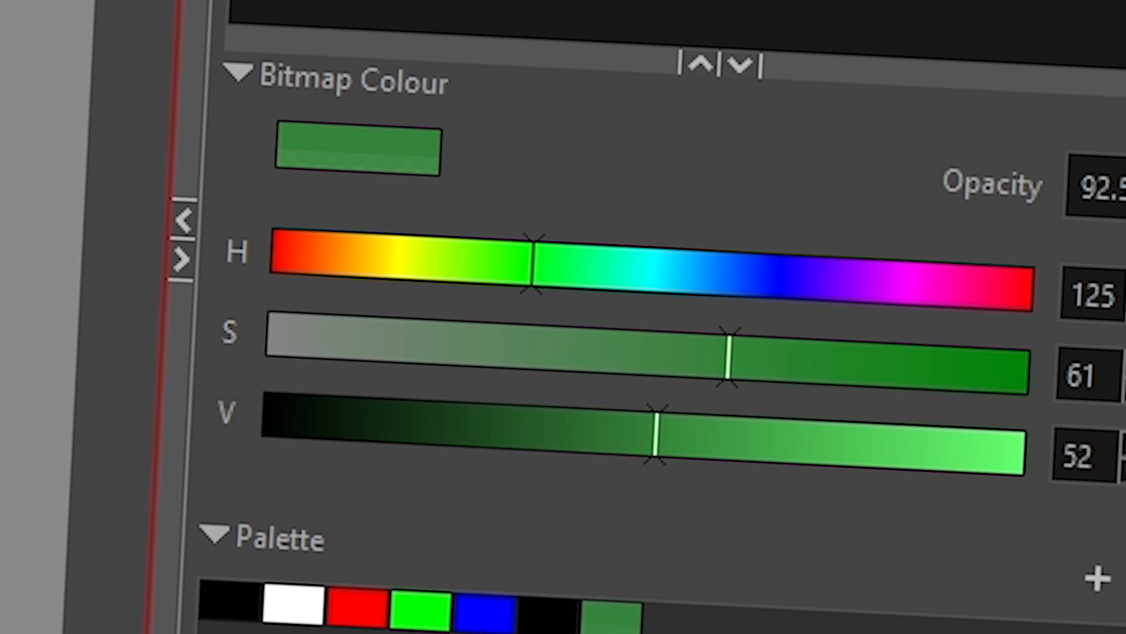
- Set the colour to value 78 and hue 105 and paint a yellowish highlight patch on the second patch's upper left
{"action": "left_click_drag", "start_coordinate": [659, 446], "coordinate": [856, 464]}
{"action": "left_click_drag", "start_coordinate": [526, 281], "coordinate": [490, 280]}
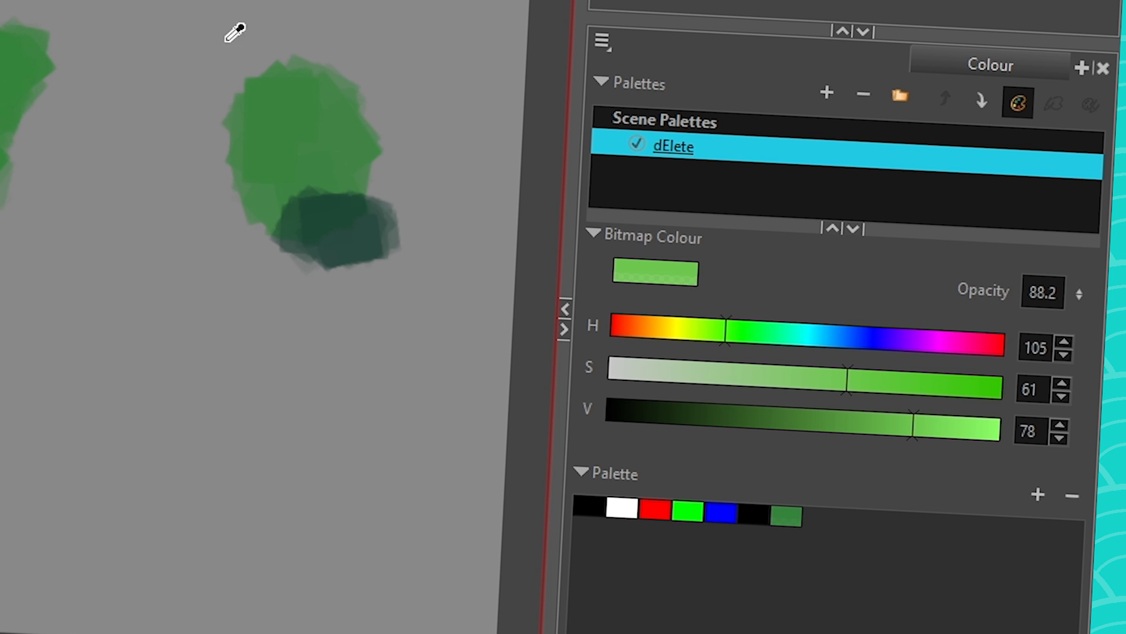
{"action": "key", "text": "alt+b"}
{"action": "mouse_move", "coordinate": [259, 59]}
{"action": "left_mouse_down"}
{"action": "mouse_move", "coordinate": [235, 94]}
{"action": "mouse_move", "coordinate": [226, 70]}
{"action": "left_mouse_up"}
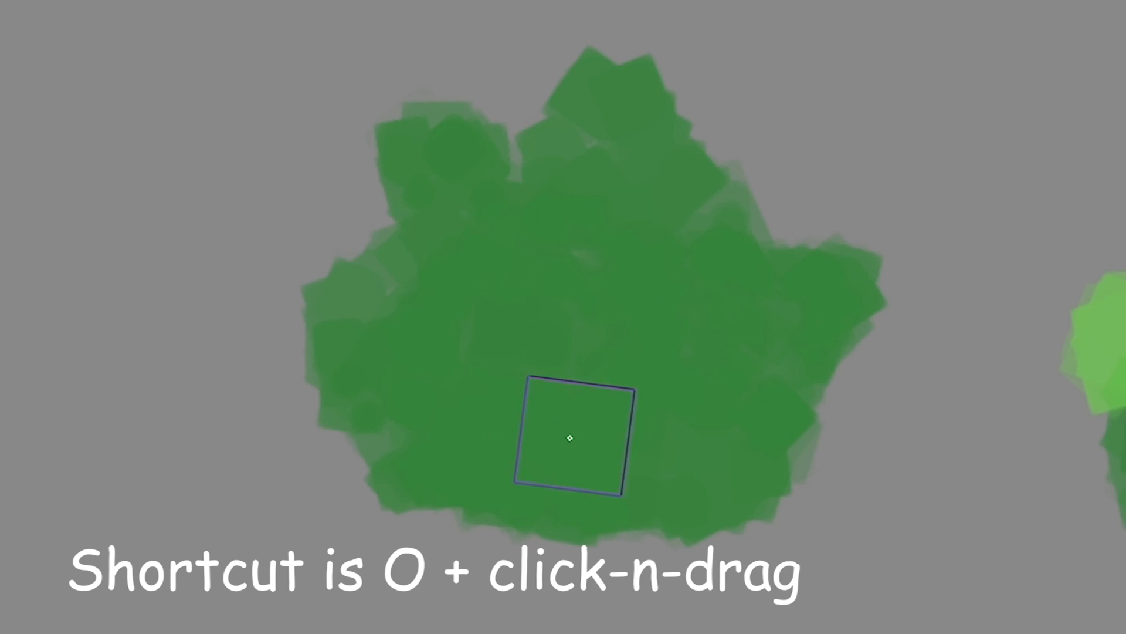
- Resize the brush and paint dark blue-green shadows along the bottom and left edges of the bush
{"action": "mouse_move", "coordinate": [569, 438]}
{"action": "left_mouse_down"}
{"action": "mouse_move", "coordinate": [455, 438]}
{"action": "mouse_move", "coordinate": [441, 414]}
{"action": "left_mouse_up"}
{"action": "left_click_drag", "start_coordinate": [462, 490], "coordinate": [475, 516]}
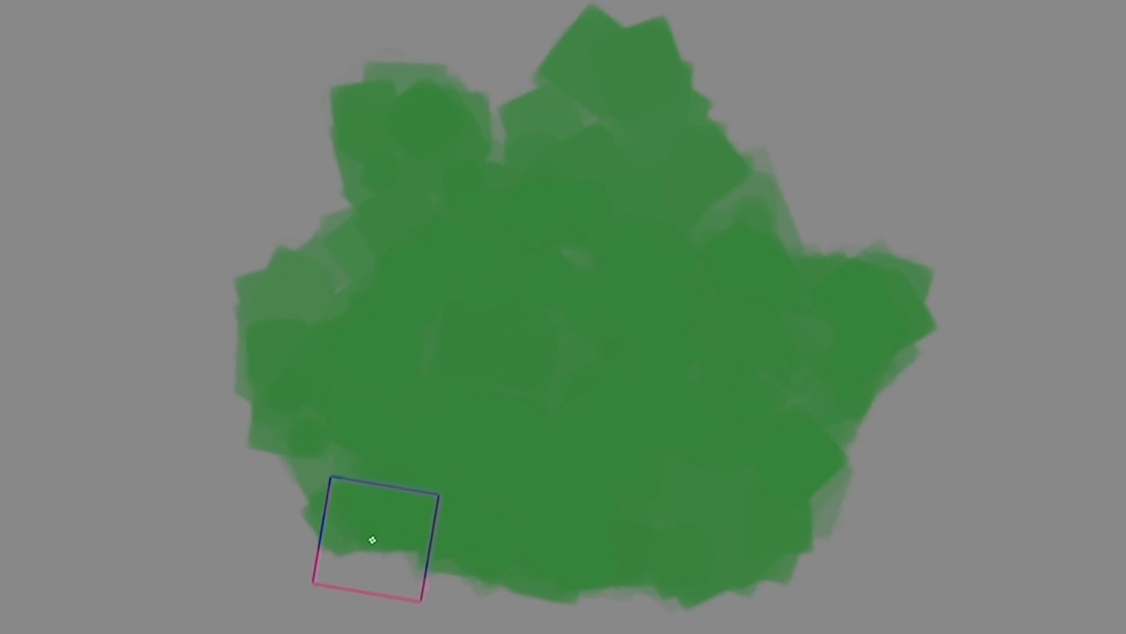
{"action": "mouse_move", "coordinate": [372, 539]}
{"action": "left_mouse_down"}
{"action": "mouse_move", "coordinate": [452, 515]}
{"action": "mouse_move", "coordinate": [424, 526]}
{"action": "mouse_move", "coordinate": [428, 558]}
{"action": "mouse_move", "coordinate": [523, 578]}
{"action": "mouse_move", "coordinate": [669, 573]}
{"action": "mouse_move", "coordinate": [729, 538]}
{"action": "left_mouse_up"}
{"action": "mouse_move", "coordinate": [367, 562]}
{"action": "left_mouse_down"}
{"action": "mouse_move", "coordinate": [283, 439]}
{"action": "mouse_move", "coordinate": [380, 514]}
{"action": "mouse_move", "coordinate": [713, 548]}
{"action": "mouse_move", "coordinate": [312, 420]}
{"action": "mouse_move", "coordinate": [563, 571]}
{"action": "mouse_move", "coordinate": [438, 498]}
{"action": "left_mouse_up"}
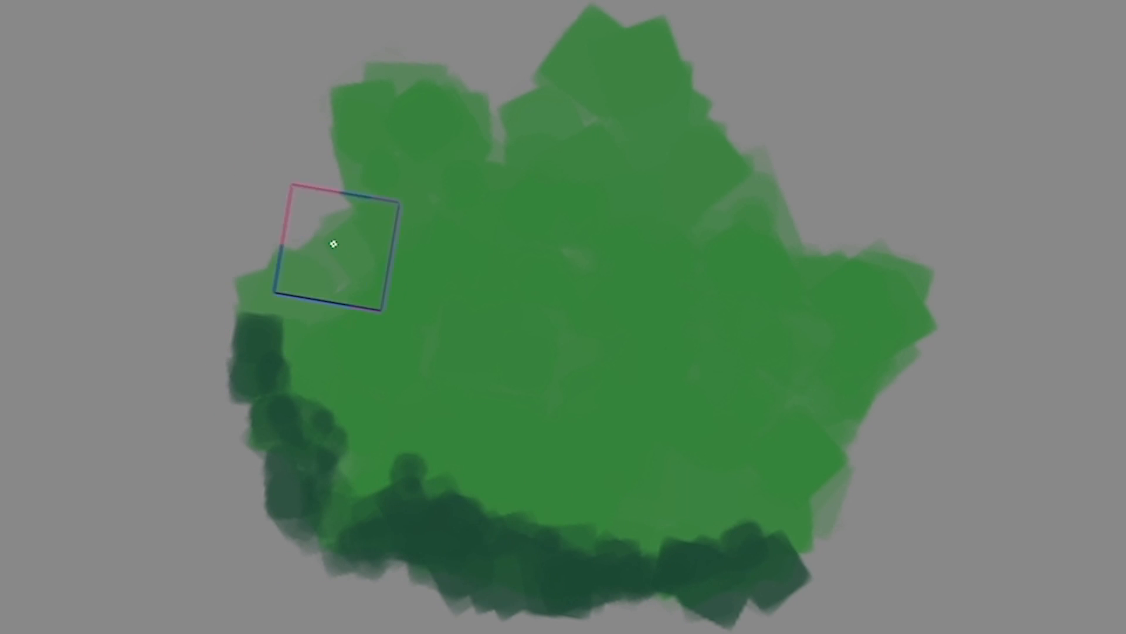
- Try additional shadow strokes across the bush and undo them
{"action": "mouse_move", "coordinate": [799, 538]}
{"action": "left_mouse_down"}
{"action": "mouse_move", "coordinate": [694, 574]}
{"action": "mouse_move", "coordinate": [538, 426]}
{"action": "mouse_move", "coordinate": [106, 268]}
{"action": "left_mouse_up"}
{"action": "key", "text": "ctrl+z"}
{"action": "mouse_move", "coordinate": [740, 531]}
{"action": "left_mouse_down"}
{"action": "mouse_move", "coordinate": [545, 561]}
{"action": "mouse_move", "coordinate": [424, 516]}
{"action": "mouse_move", "coordinate": [311, 423]}
{"action": "left_mouse_up"}
{"action": "key", "text": "ctrl+z"}
{"action": "key", "text": "ctrl+z"}
{"action": "key", "text": "ctrl+z"}
{"action": "key", "text": "ctrl+z"}
{"action": "key", "text": "ctrl+z"}
- Undo the shadow strokes on the bush and redo the test patch strokes that were undone too far
{"action": "scroll", "coordinate": [469, 228], "scroll_direction": "down", "scroll_amount": 3}
{"action": "key", "text": "l"}
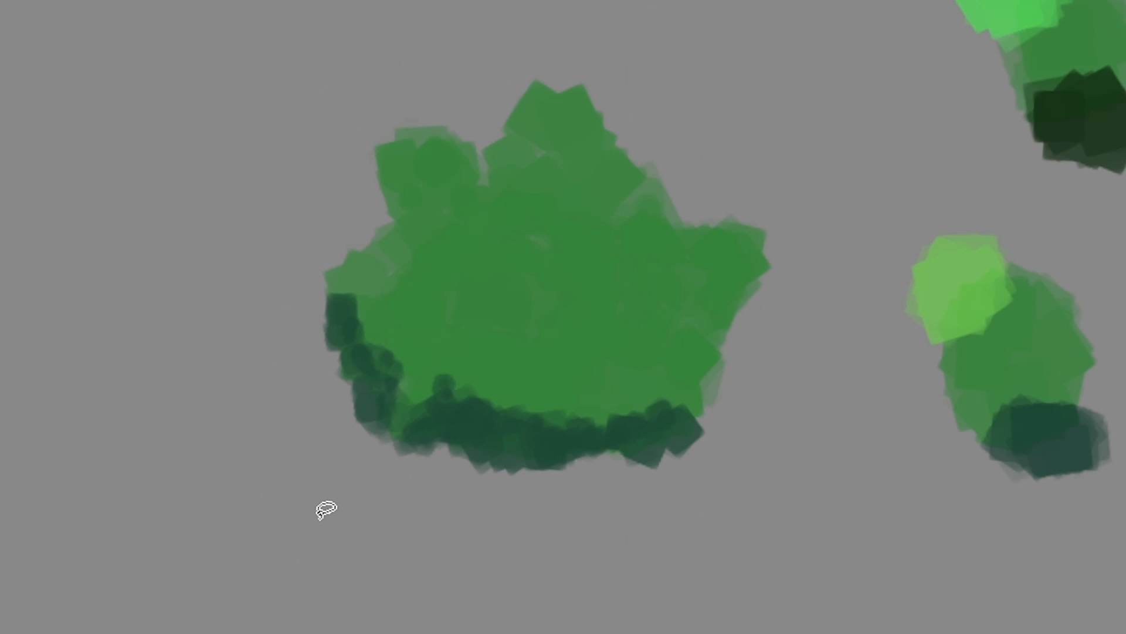
{"action": "key", "text": "ctrl+z"}
{"action": "key", "text": "ctrl+z"}
{"action": "key", "text": "ctrl+z"}
{"action": "key", "text": "ctrl+z"}
{"action": "key", "text": "ctrl+z"}
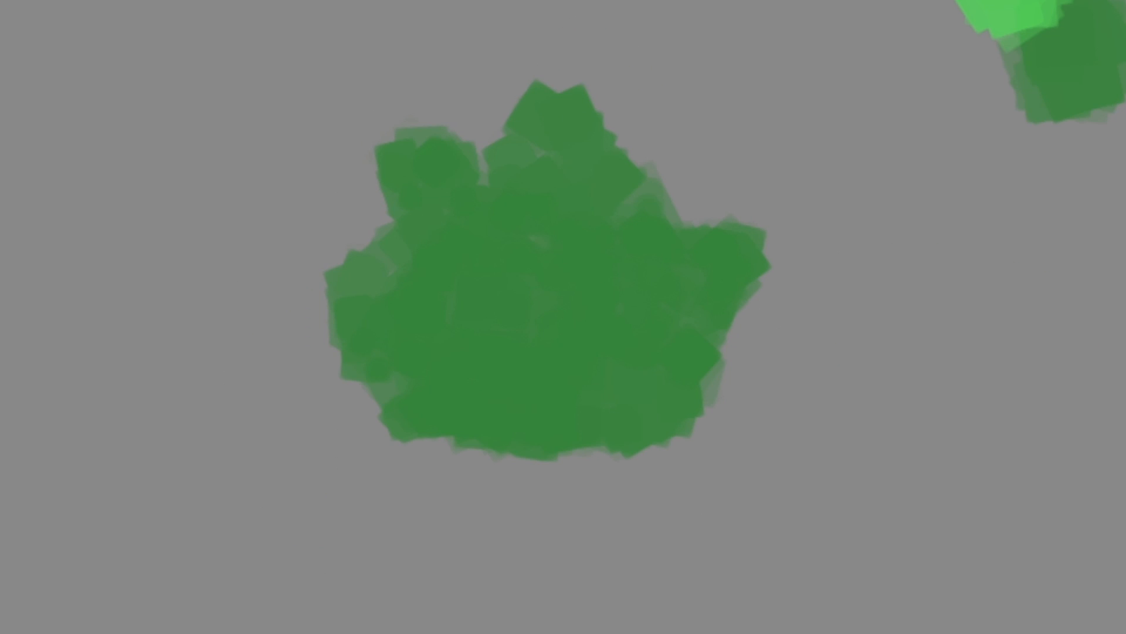
{"action": "key", "text": "ctrl+shift+z"}
{"action": "key", "text": "ctrl+shift+z"}
{"action": "key", "text": "ctrl+shift+z"}
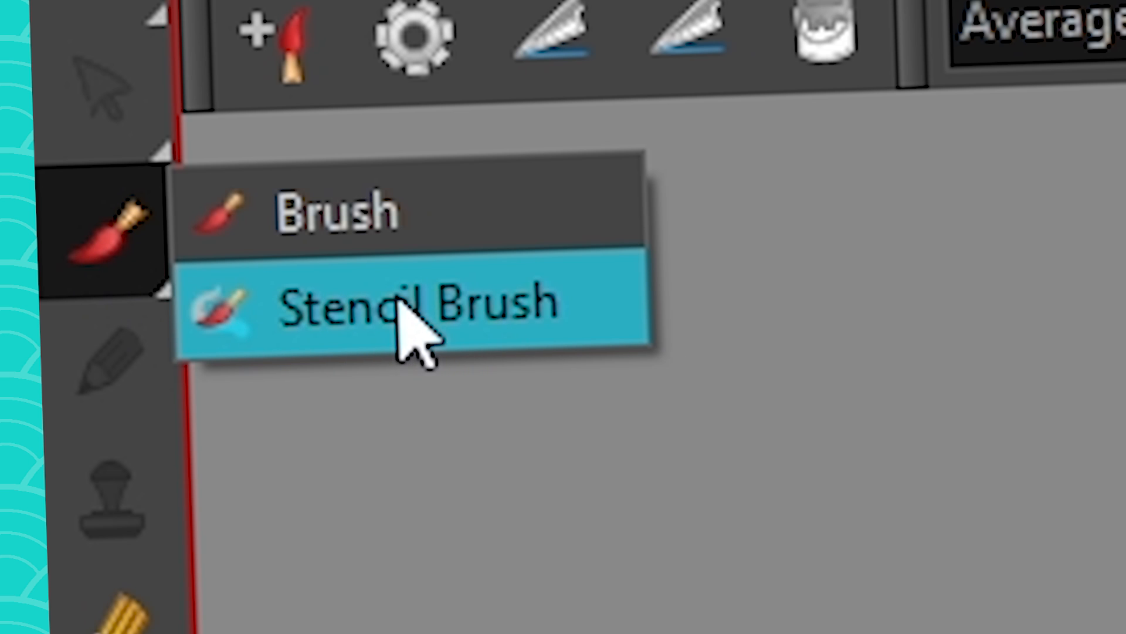
- Use the Stencil Brush to paint dark blue-green shadow across the bush's lower part and break up its upper edge with base green
{"action": "left_click", "coordinate": [427, 323]}
{"action": "left_click_drag", "start_coordinate": [810, 303], "coordinate": [807, 276]}
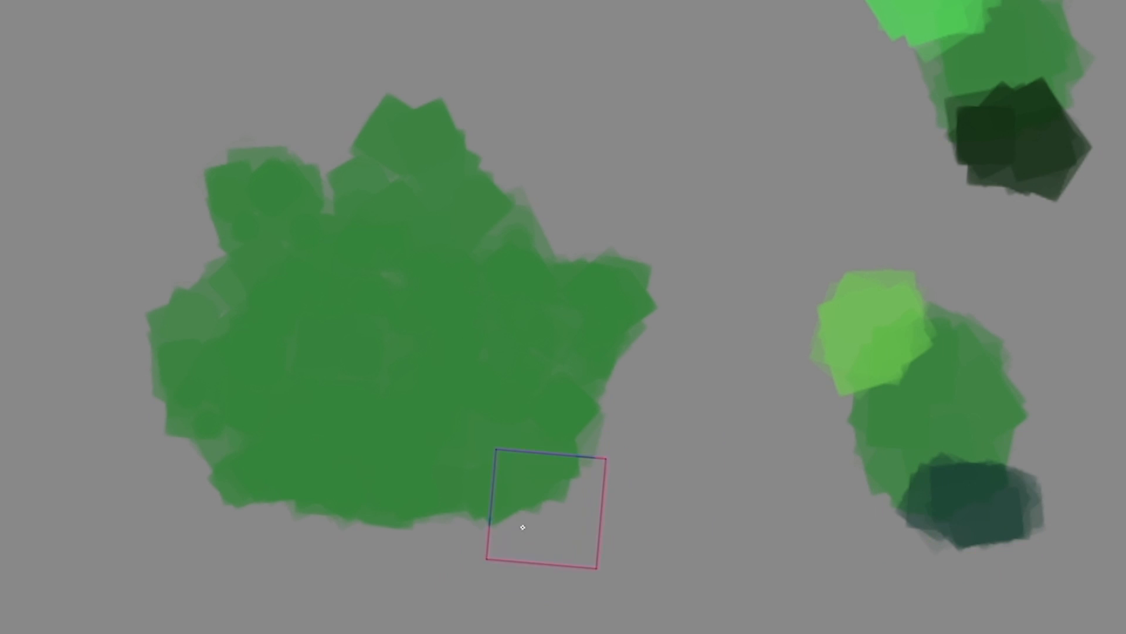
{"action": "left_click_drag", "start_coordinate": [516, 287], "coordinate": [468, 328]}
{"action": "mouse_move", "coordinate": [481, 512]}
{"action": "left_mouse_down"}
{"action": "mouse_move", "coordinate": [434, 467]}
{"action": "mouse_move", "coordinate": [193, 551]}
{"action": "mouse_move", "coordinate": [284, 442]}
{"action": "mouse_move", "coordinate": [118, 338]}
{"action": "mouse_move", "coordinate": [164, 345]}
{"action": "left_mouse_up"}
{"action": "mouse_move", "coordinate": [488, 457]}
{"action": "left_mouse_down"}
{"action": "mouse_move", "coordinate": [466, 439]}
{"action": "mouse_move", "coordinate": [403, 497]}
{"action": "mouse_move", "coordinate": [440, 467]}
{"action": "mouse_move", "coordinate": [422, 498]}
{"action": "mouse_move", "coordinate": [454, 407]}
{"action": "mouse_move", "coordinate": [327, 439]}
{"action": "mouse_move", "coordinate": [230, 432]}
{"action": "mouse_move", "coordinate": [459, 485]}
{"action": "mouse_move", "coordinate": [502, 431]}
{"action": "mouse_move", "coordinate": [489, 475]}
{"action": "mouse_move", "coordinate": [251, 428]}
{"action": "mouse_move", "coordinate": [283, 385]}
{"action": "mouse_move", "coordinate": [385, 483]}
{"action": "mouse_move", "coordinate": [417, 480]}
{"action": "mouse_move", "coordinate": [431, 514]}
{"action": "mouse_move", "coordinate": [258, 485]}
{"action": "mouse_move", "coordinate": [229, 490]}
{"action": "left_mouse_up"}
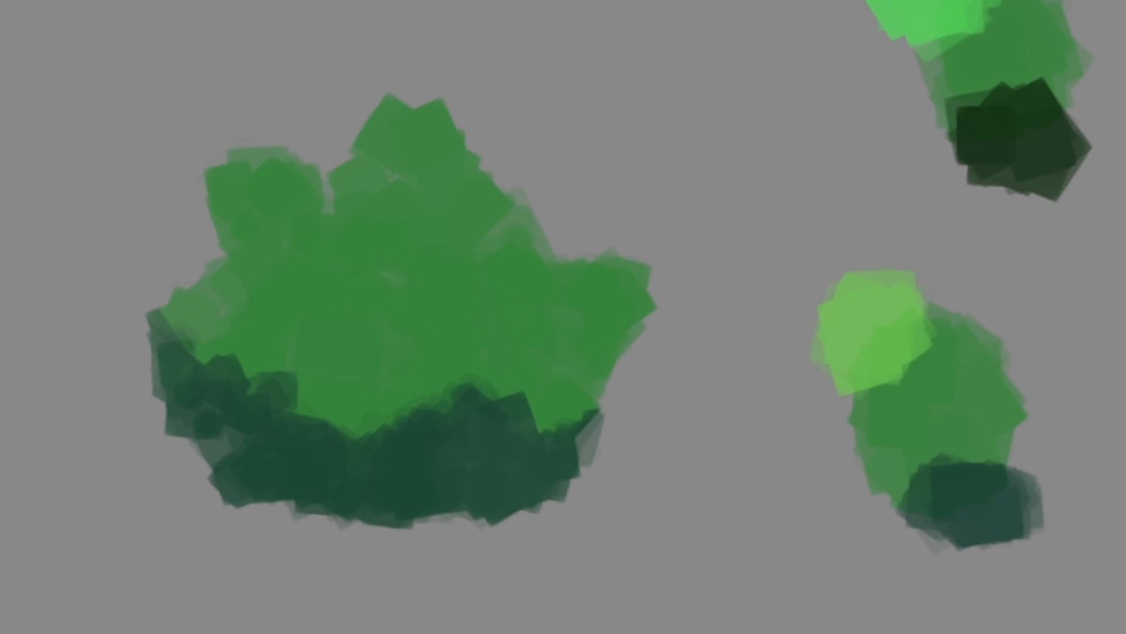
{"action": "mouse_move", "coordinate": [395, 432]}
{"action": "left_mouse_down"}
{"action": "mouse_move", "coordinate": [303, 490]}
{"action": "mouse_move", "coordinate": [343, 497]}
{"action": "left_mouse_up"}
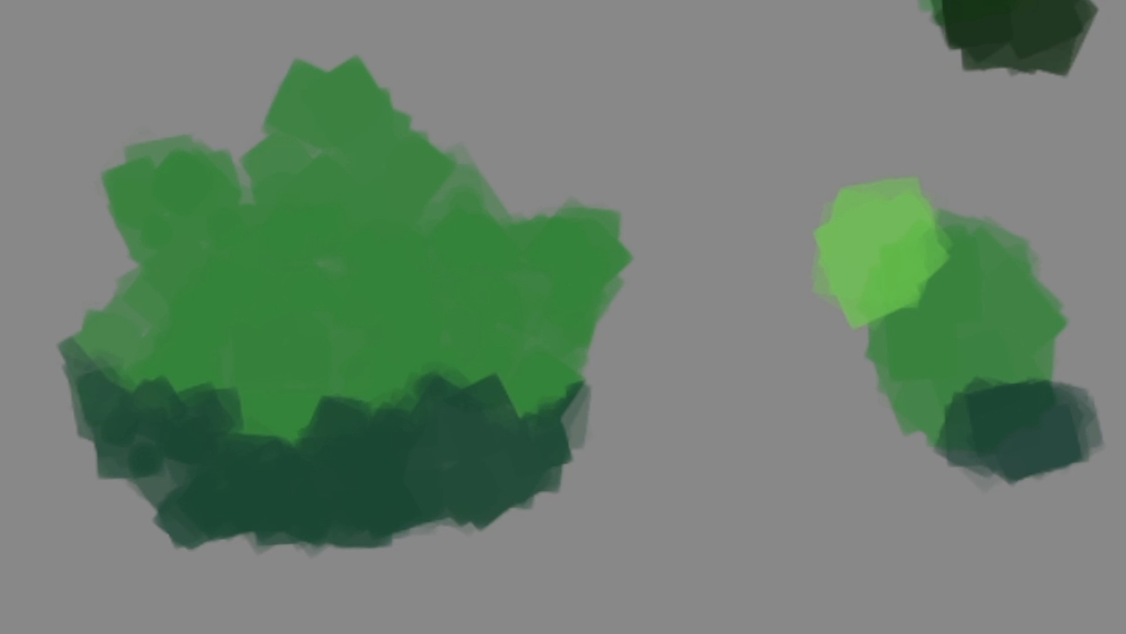
{"action": "mouse_move", "coordinate": [533, 381]}
{"action": "left_mouse_down"}
{"action": "mouse_move", "coordinate": [514, 396]}
{"action": "mouse_move", "coordinate": [475, 343]}
{"action": "mouse_move", "coordinate": [456, 393]}
{"action": "mouse_move", "coordinate": [400, 427]}
{"action": "mouse_move", "coordinate": [328, 372]}
{"action": "mouse_move", "coordinate": [268, 433]}
{"action": "mouse_move", "coordinate": [213, 379]}
{"action": "mouse_move", "coordinate": [154, 347]}
{"action": "left_mouse_up"}
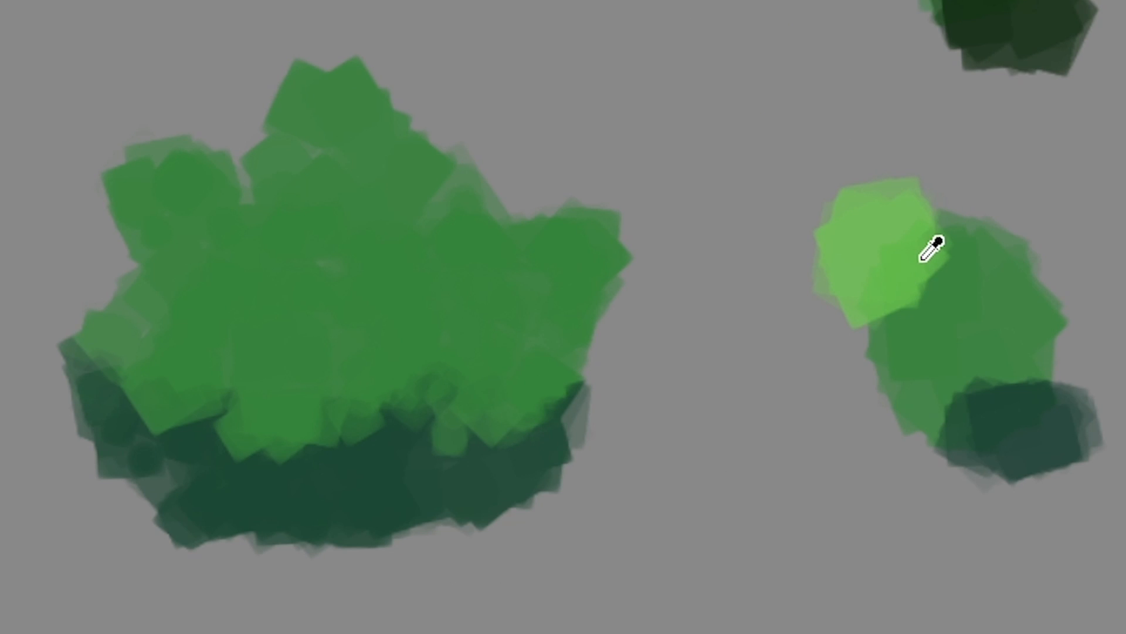
- Try light yellow-green highlights along the bush's upper lobes and undo the strokes
{"action": "mouse_move", "coordinate": [578, 189]}
{"action": "left_mouse_down"}
{"action": "mouse_move", "coordinate": [593, 209]}
{"action": "mouse_move", "coordinate": [517, 226]}
{"action": "mouse_move", "coordinate": [257, 157]}
{"action": "mouse_move", "coordinate": [238, 188]}
{"action": "left_mouse_up"}
{"action": "left_click", "coordinate": [219, 226]}
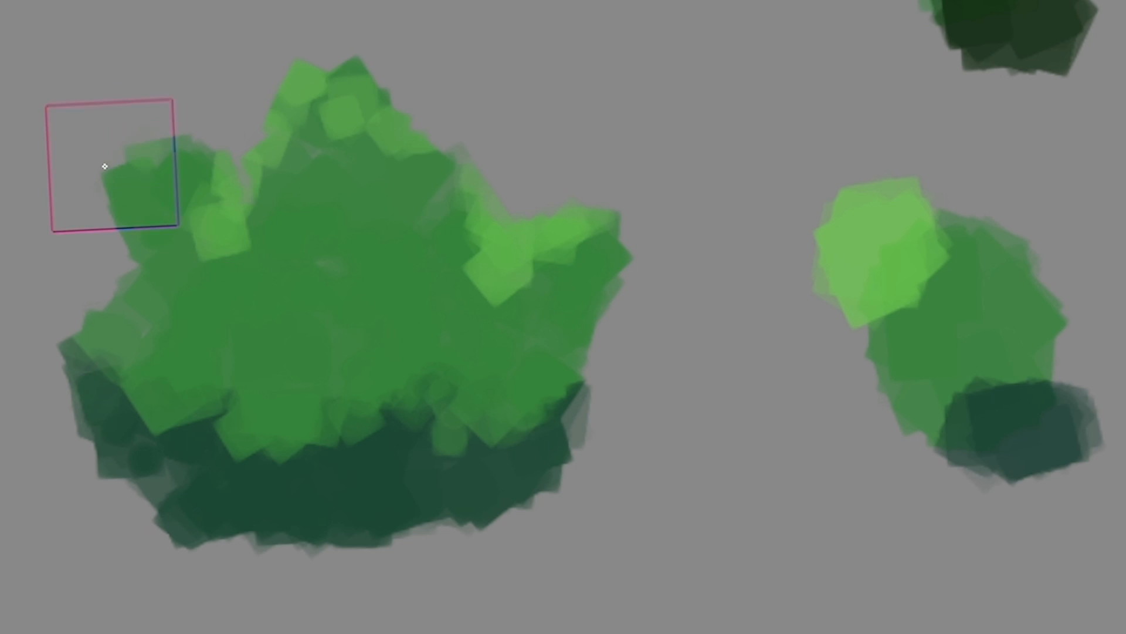
{"action": "key", "text": "l"}
{"action": "key", "text": "ctrl+z"}
{"action": "key", "text": "ctrl+z"}
{"action": "key", "text": "ctrl+z"}
{"action": "key", "text": "ctrl+z"}
{"action": "key", "text": "ctrl+z"}
{"action": "key", "text": "ctrl+z"}
{"action": "key", "text": "ctrl+z"}
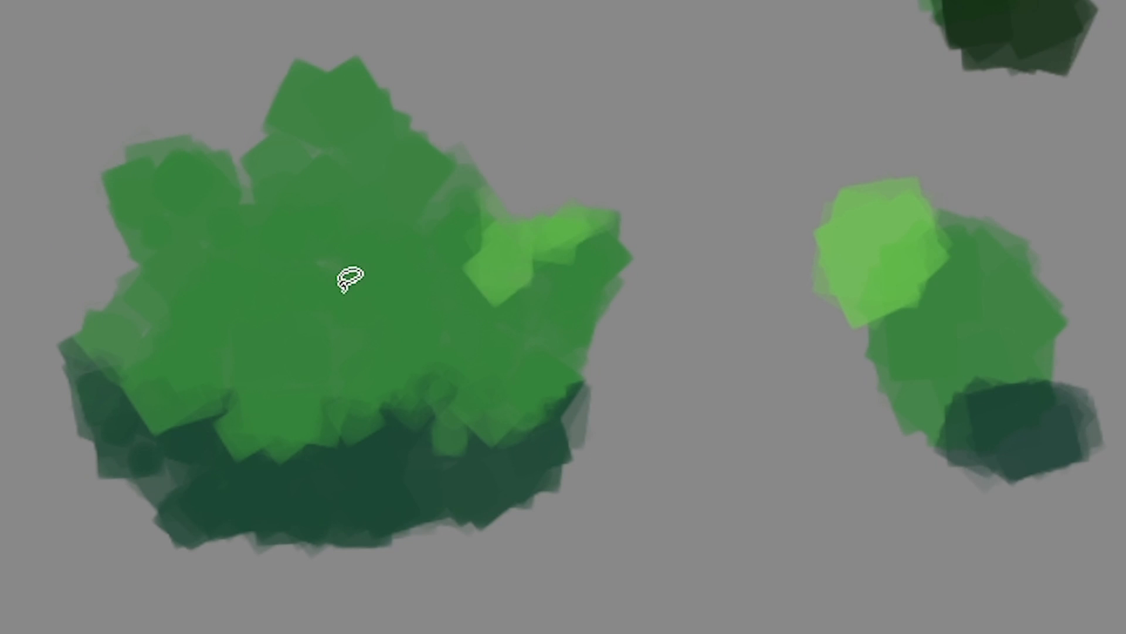
- Paint light green highlight clusters on the bush's lobes and upper body and blend mid-green strokes across its centre
{"action": "key", "text": "b"}
{"action": "mouse_move", "coordinate": [318, 271]}
{"action": "left_mouse_down"}
{"action": "mouse_move", "coordinate": [293, 239]}
{"action": "mouse_move", "coordinate": [367, 181]}
{"action": "mouse_move", "coordinate": [306, 261]}
{"action": "mouse_move", "coordinate": [309, 274]}
{"action": "mouse_move", "coordinate": [253, 254]}
{"action": "mouse_move", "coordinate": [234, 223]}
{"action": "mouse_move", "coordinate": [286, 114]}
{"action": "mouse_move", "coordinate": [200, 163]}
{"action": "mouse_move", "coordinate": [140, 177]}
{"action": "mouse_move", "coordinate": [154, 256]}
{"action": "mouse_move", "coordinate": [188, 242]}
{"action": "mouse_move", "coordinate": [186, 302]}
{"action": "mouse_move", "coordinate": [206, 337]}
{"action": "mouse_move", "coordinate": [239, 269]}
{"action": "mouse_move", "coordinate": [130, 262]}
{"action": "mouse_move", "coordinate": [162, 215]}
{"action": "mouse_move", "coordinate": [496, 227]}
{"action": "mouse_move", "coordinate": [455, 279]}
{"action": "mouse_move", "coordinate": [448, 208]}
{"action": "mouse_move", "coordinate": [363, 105]}
{"action": "mouse_move", "coordinate": [433, 330]}
{"action": "mouse_move", "coordinate": [597, 209]}
{"action": "mouse_move", "coordinate": [460, 317]}
{"action": "mouse_move", "coordinate": [300, 244]}
{"action": "left_mouse_up"}
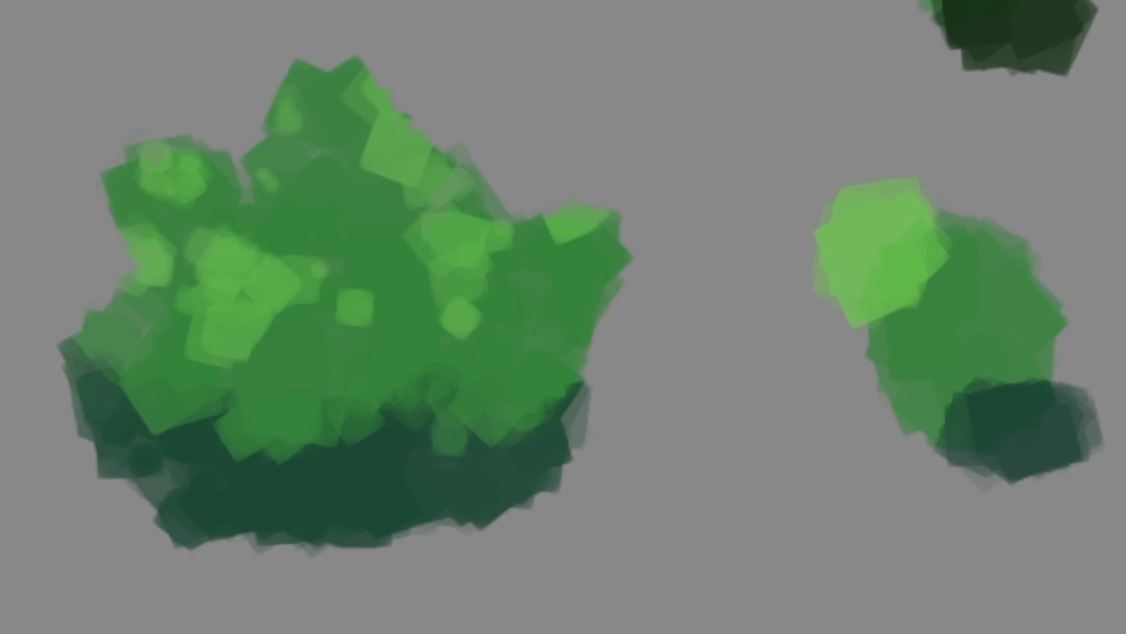
{"action": "mouse_move", "coordinate": [312, 269]}
{"action": "left_mouse_down"}
{"action": "mouse_move", "coordinate": [286, 281]}
{"action": "mouse_move", "coordinate": [234, 261]}
{"action": "mouse_move", "coordinate": [161, 300]}
{"action": "mouse_move", "coordinate": [174, 262]}
{"action": "mouse_move", "coordinate": [195, 251]}
{"action": "left_mouse_up"}
{"action": "mouse_move", "coordinate": [323, 301]}
{"action": "left_mouse_down"}
{"action": "mouse_move", "coordinate": [410, 319]}
{"action": "mouse_move", "coordinate": [530, 292]}
{"action": "mouse_move", "coordinate": [309, 336]}
{"action": "mouse_move", "coordinate": [340, 329]}
{"action": "mouse_move", "coordinate": [161, 262]}
{"action": "mouse_move", "coordinate": [369, 327]}
{"action": "mouse_move", "coordinate": [360, 334]}
{"action": "mouse_move", "coordinate": [383, 407]}
{"action": "left_mouse_up"}
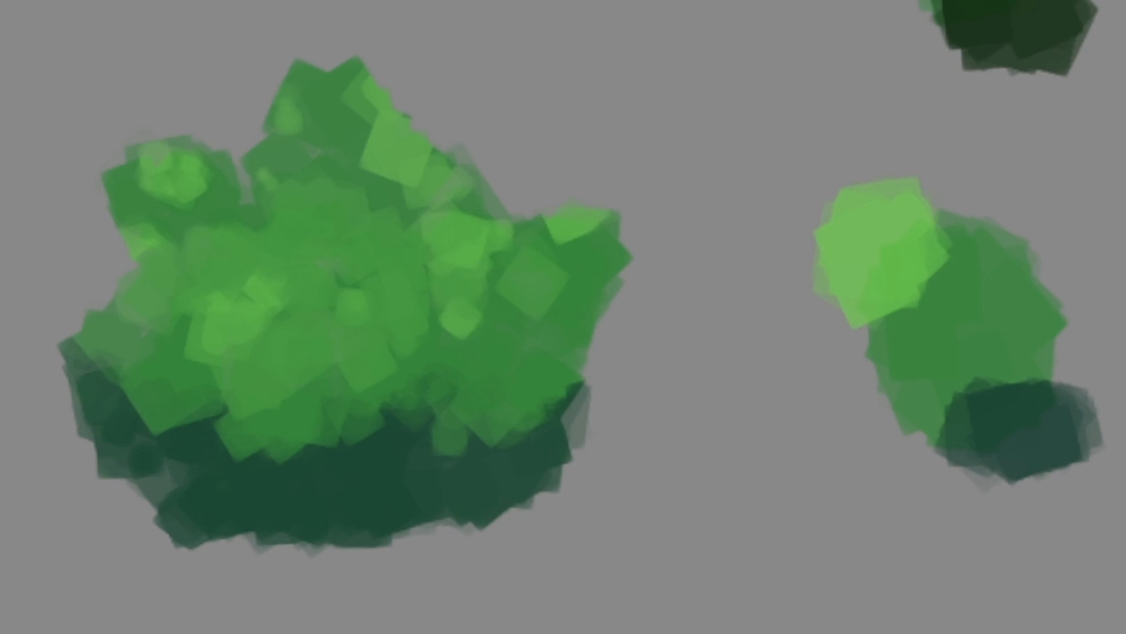
- Sample a green from the bush and paint intermediate tones that soften the boundary between its lit body and dark base
{"action": "left_click", "coordinate": [445, 398], "text": "alt"}
{"action": "mouse_move", "coordinate": [498, 413]}
{"action": "left_mouse_down"}
{"action": "mouse_move", "coordinate": [224, 408]}
{"action": "mouse_move", "coordinate": [108, 372]}
{"action": "left_mouse_up"}
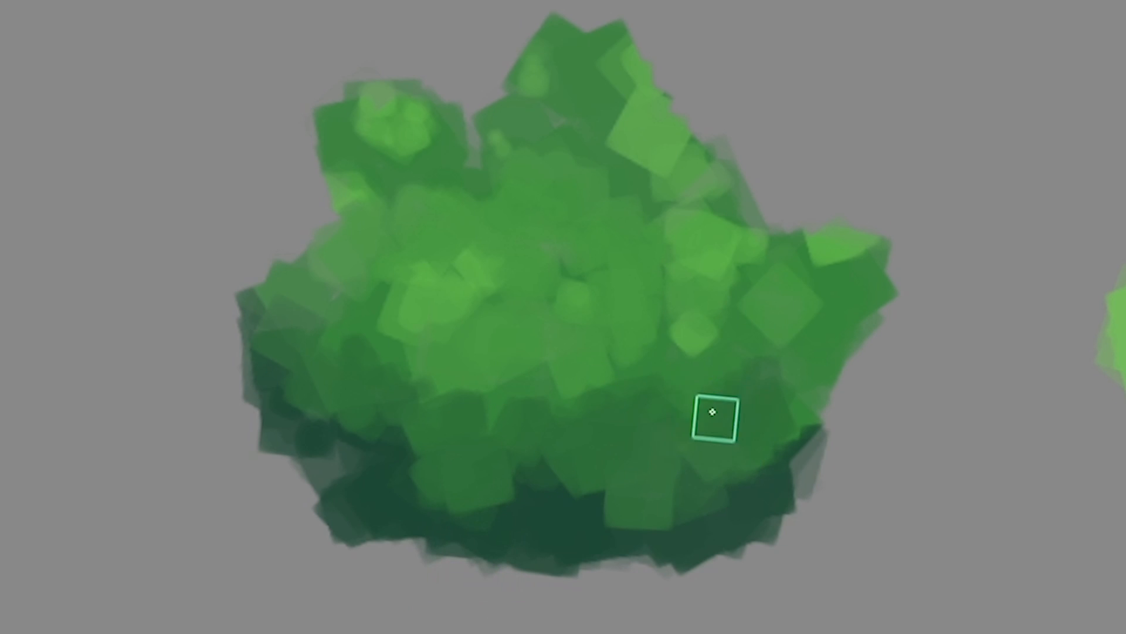
{"action": "left_click_drag", "start_coordinate": [713, 411], "coordinate": [807, 340]}
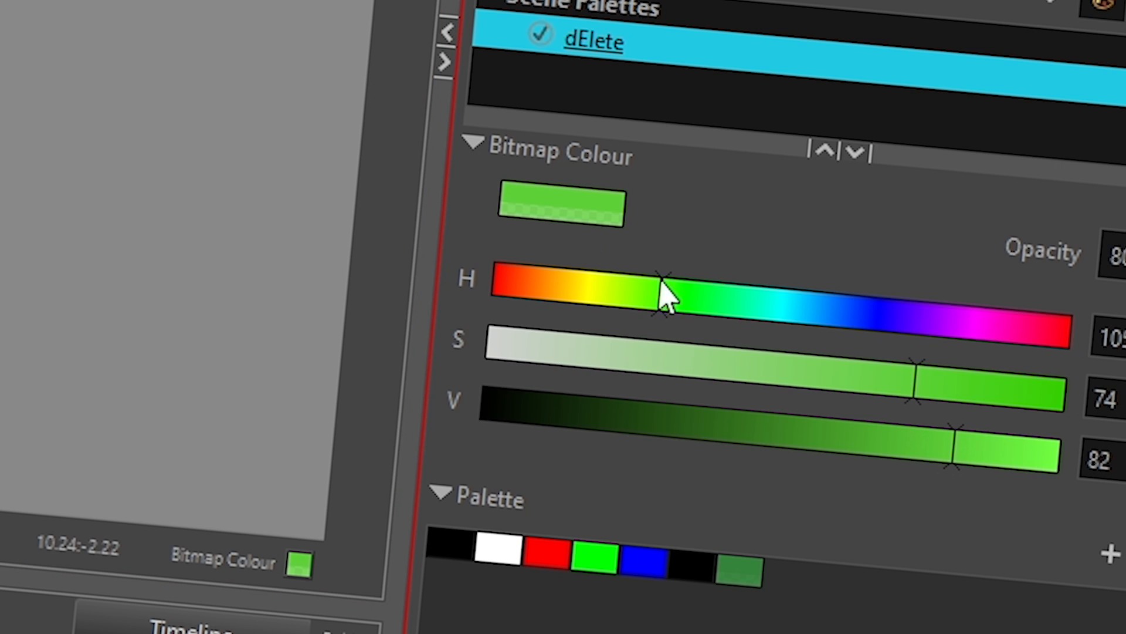
- Set the bitmap colour to hue 103, saturation 77 and value 84 and paint bright green spots on the bush's centre-left with the Stencil Brush
{"action": "left_click", "coordinate": [656, 308]}
{"action": "left_click_drag", "start_coordinate": [928, 392], "coordinate": [936, 392]}
{"action": "left_click", "coordinate": [967, 449]}
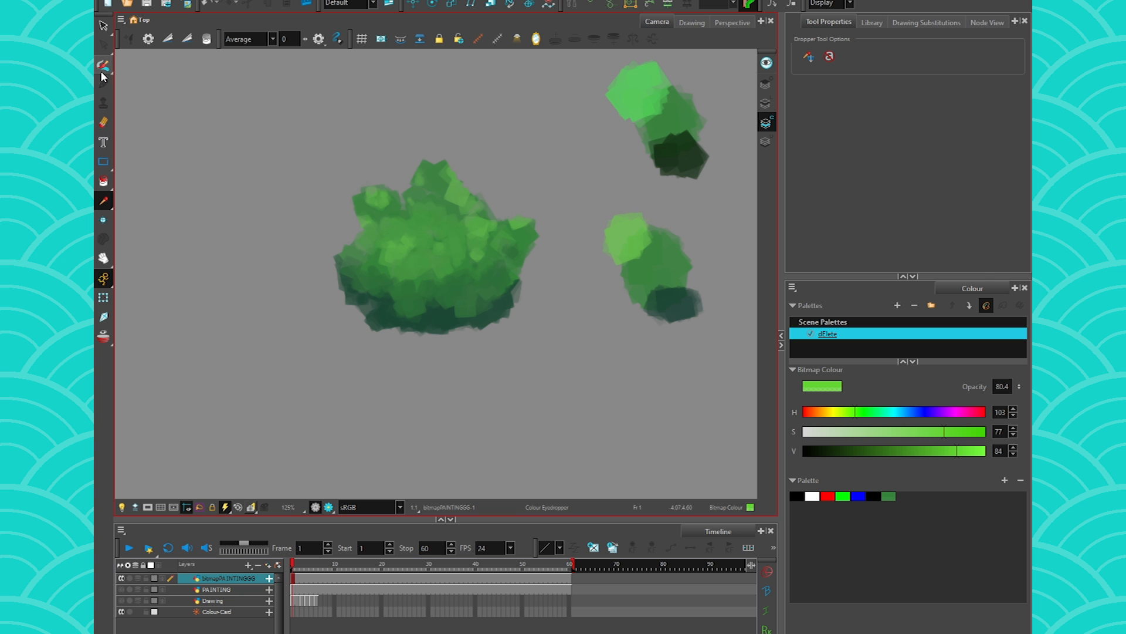
{"action": "left_click", "coordinate": [103, 67]}
{"action": "mouse_move", "coordinate": [440, 307]}
{"action": "left_mouse_down"}
{"action": "mouse_move", "coordinate": [422, 254]}
{"action": "mouse_move", "coordinate": [397, 244]}
{"action": "mouse_move", "coordinate": [407, 256]}
{"action": "left_mouse_up"}
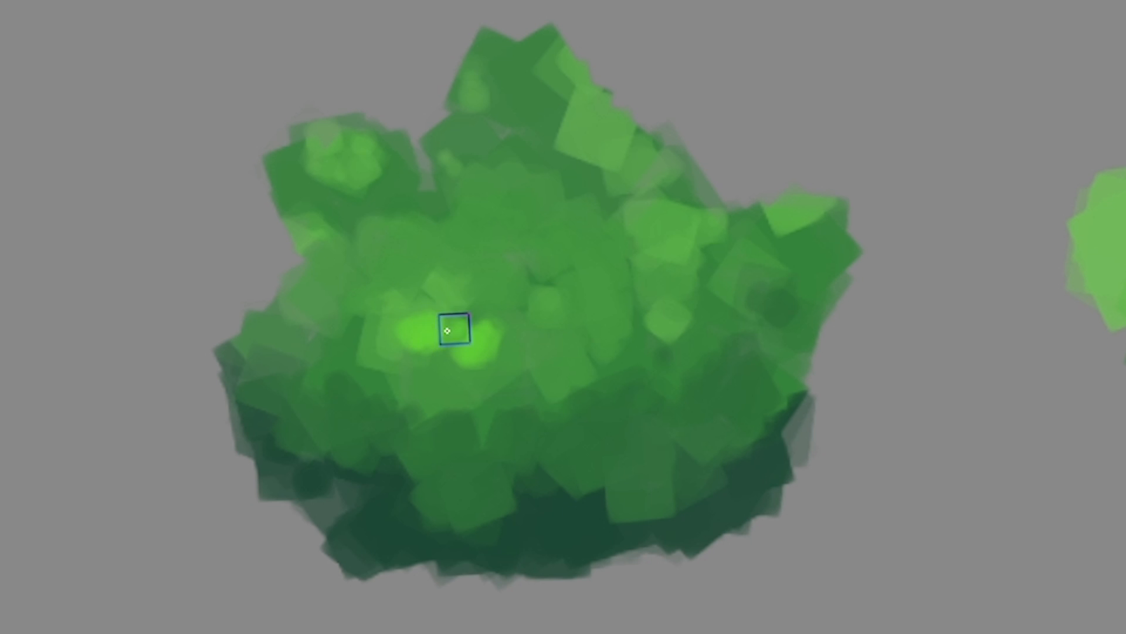
- Dot bright highlights on the right lobe, and yellower ones at hue 92 on the top peak, left lobe and left side
{"action": "left_click_drag", "start_coordinate": [728, 217], "coordinate": [777, 219]}
{"action": "left_click_drag", "start_coordinate": [529, 92], "coordinate": [527, 115]}
{"action": "left_click_drag", "start_coordinate": [497, 108], "coordinate": [509, 128]}
{"action": "left_click_drag", "start_coordinate": [360, 151], "coordinate": [371, 154]}
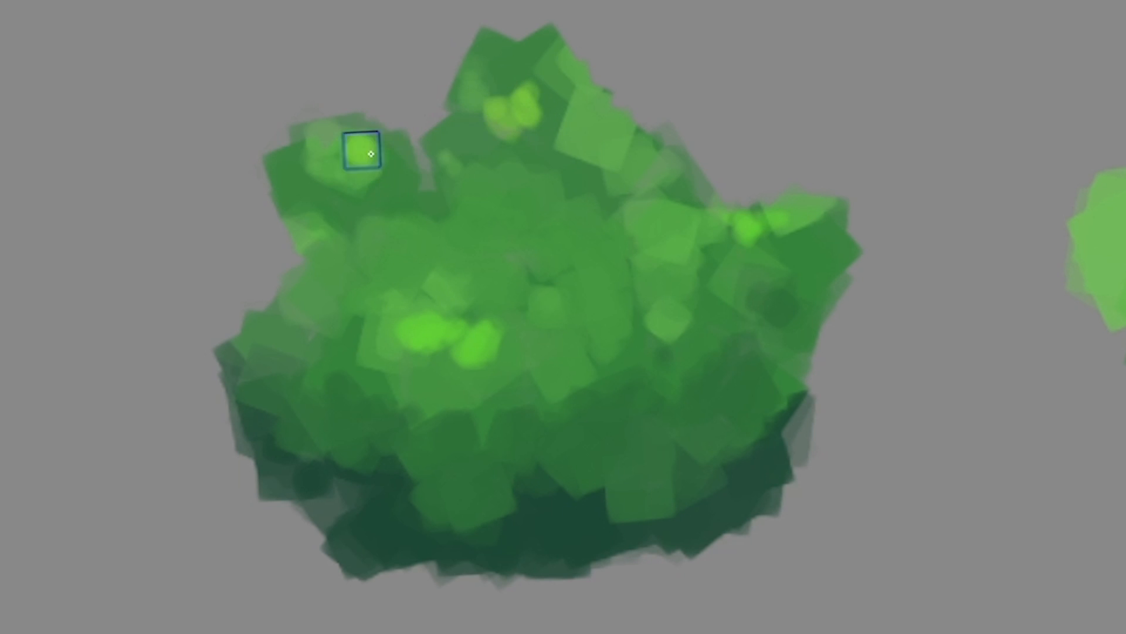
{"action": "mouse_move", "coordinate": [353, 322]}
{"action": "left_mouse_down"}
{"action": "mouse_move", "coordinate": [361, 284]}
{"action": "mouse_move", "coordinate": [319, 264]}
{"action": "left_mouse_up"}
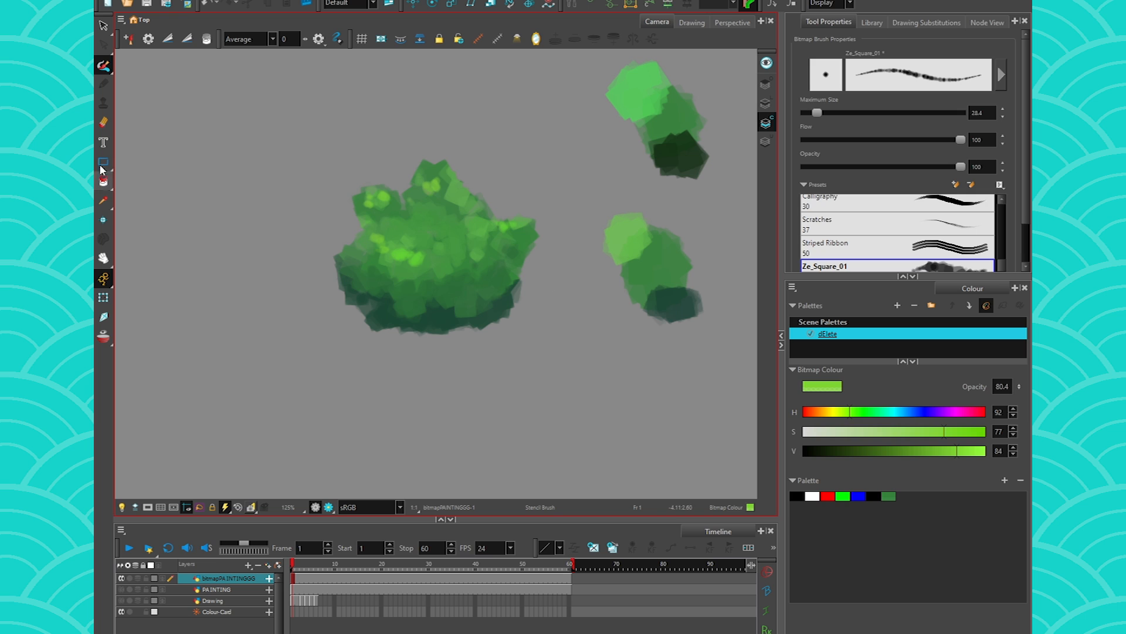
- Sample the dark blue-green from the second test patch, lower its value and paint deeper shadow accents along the bush's base with the Stencil Brush
{"action": "left_click", "coordinate": [103, 200]}
{"action": "left_click", "coordinate": [661, 299]}
{"action": "left_click", "coordinate": [103, 65]}
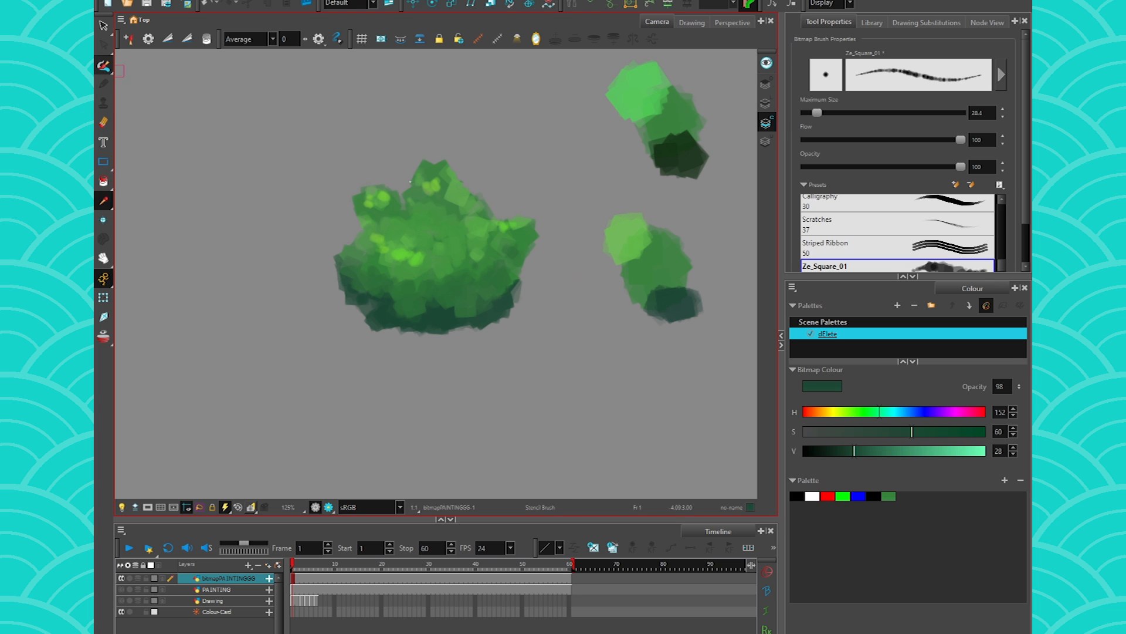
{"action": "left_click_drag", "start_coordinate": [854, 452], "coordinate": [842, 451]}
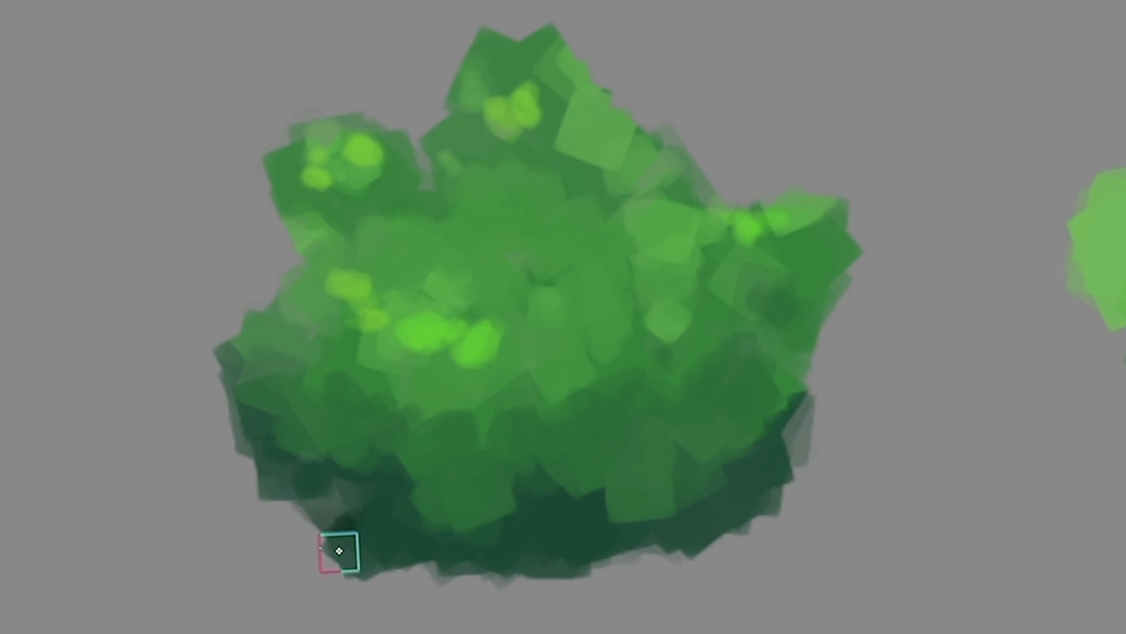
{"action": "mouse_move", "coordinate": [378, 311]}
{"action": "left_mouse_down"}
{"action": "mouse_move", "coordinate": [370, 316]}
{"action": "mouse_move", "coordinate": [422, 329]}
{"action": "left_mouse_up"}
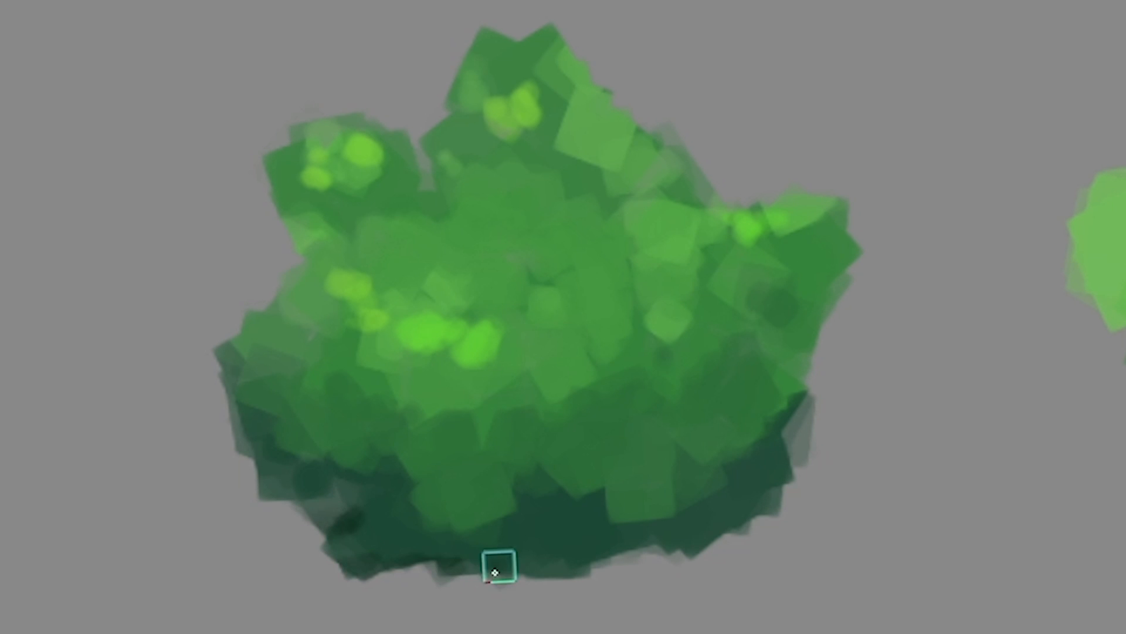
{"action": "left_click_drag", "start_coordinate": [652, 426], "coordinate": [766, 425]}
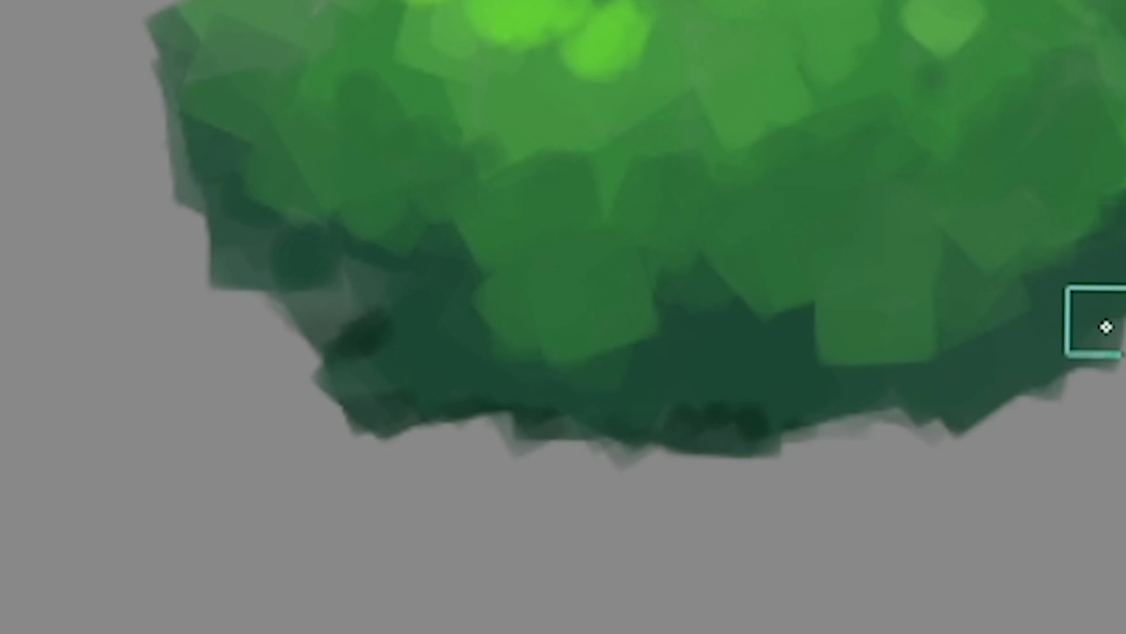
{"action": "left_click_drag", "start_coordinate": [1053, 320], "coordinate": [1004, 433]}
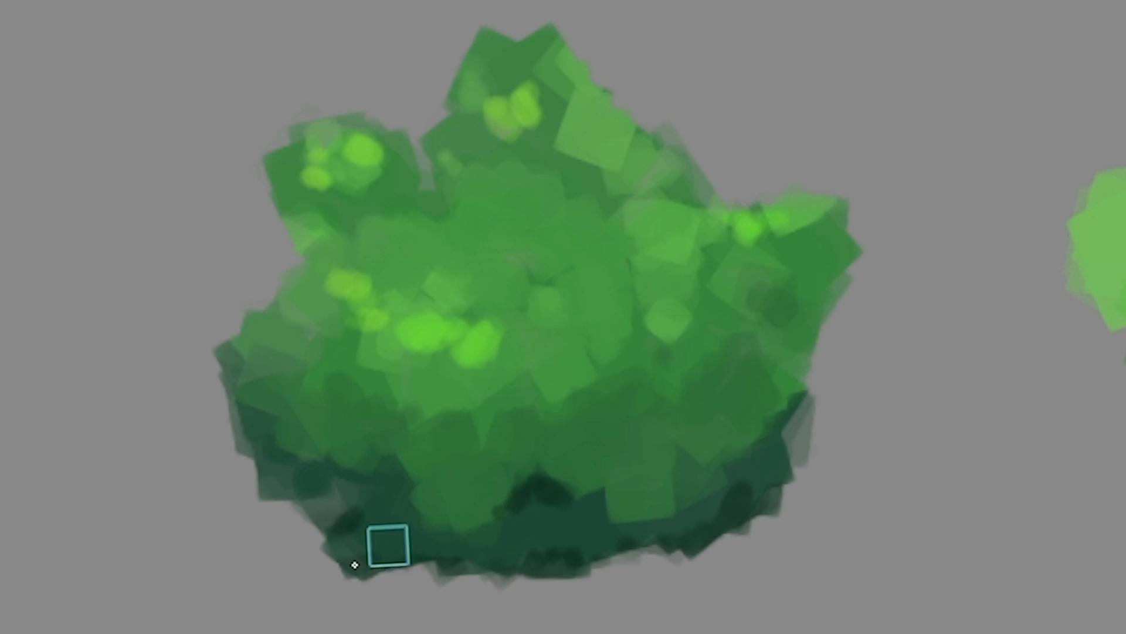